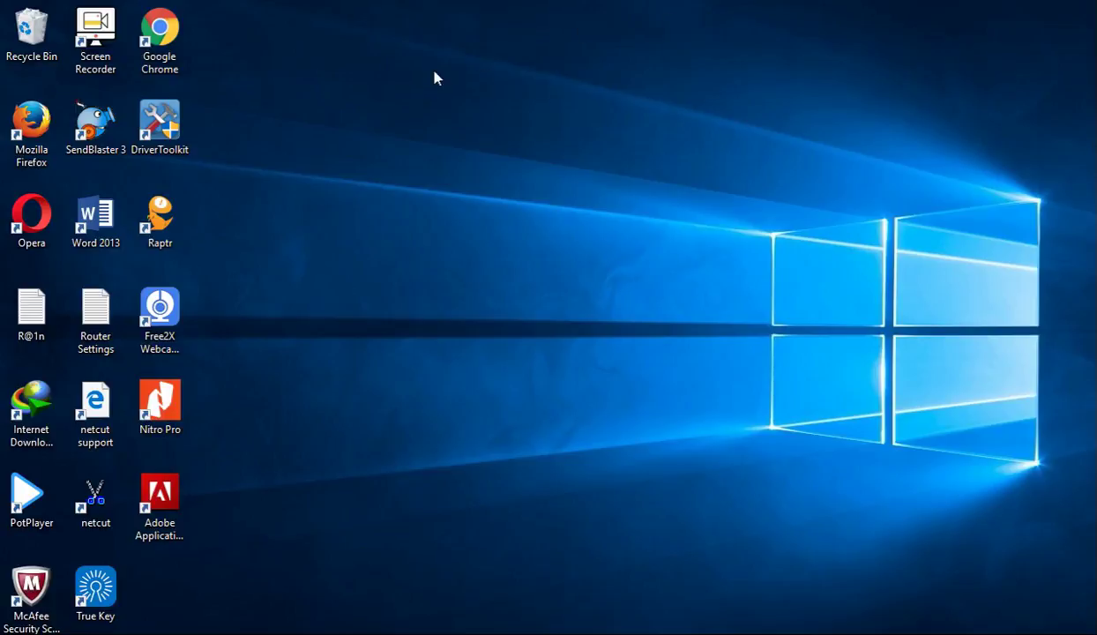
# Step: Launch SendBlaster 3, dismissing the startup tip, and begin composing a new message
pyautogui.click(114, 117)
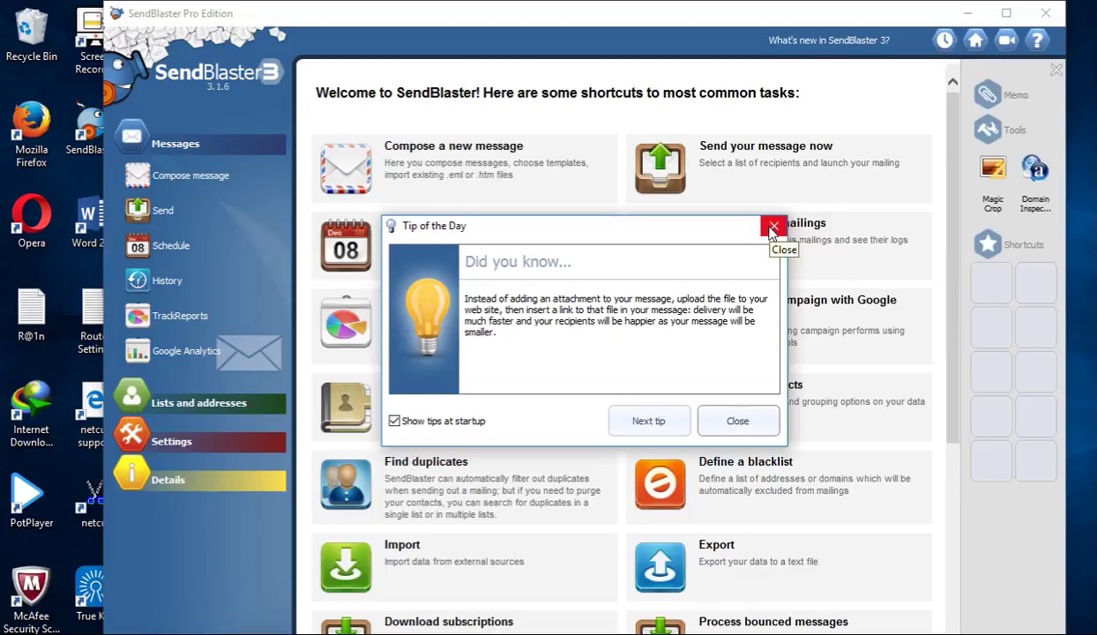
pyautogui.click(772, 228)
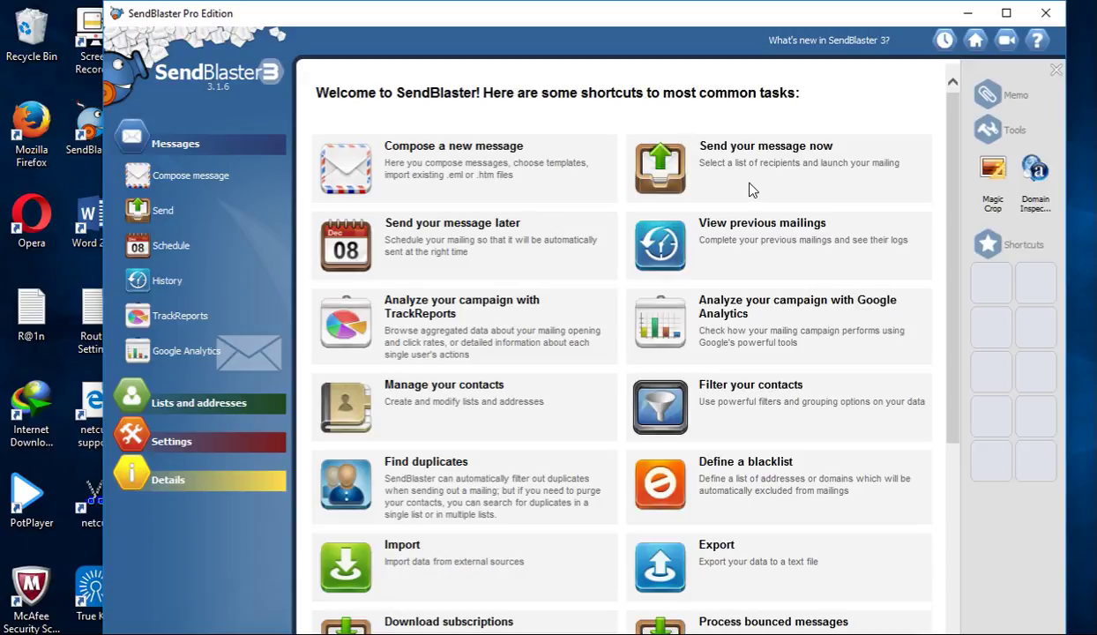
pyautogui.click(164, 182)
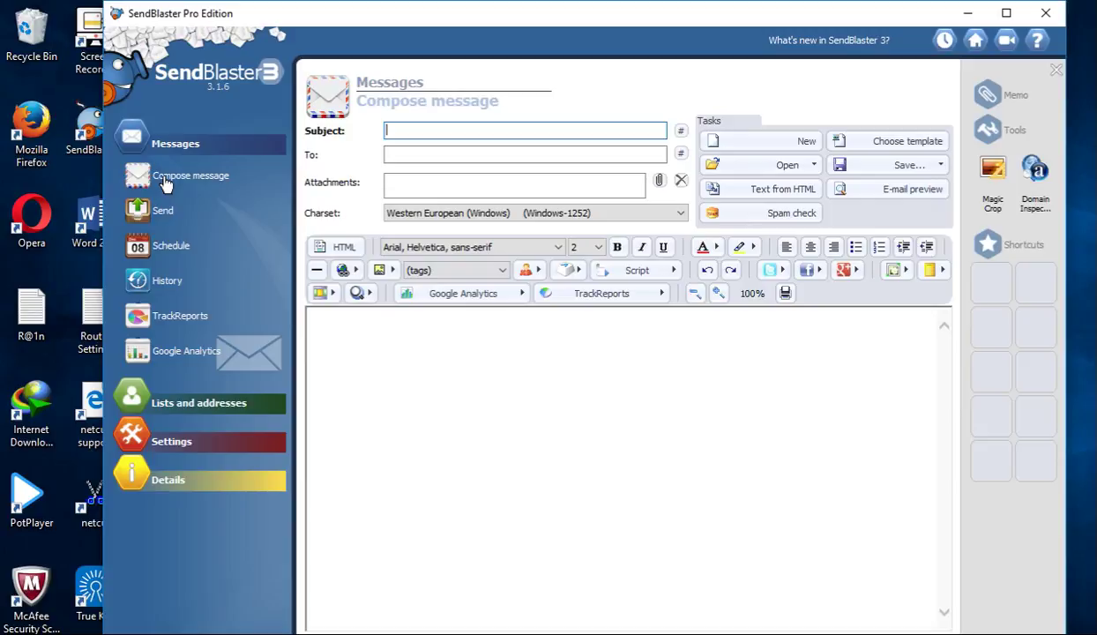
# Step: Open the message template chooser and preview several Sports templates, including fisher 3, golf 2, motorsports 2 and soccer 1
pyautogui.click(913, 141)
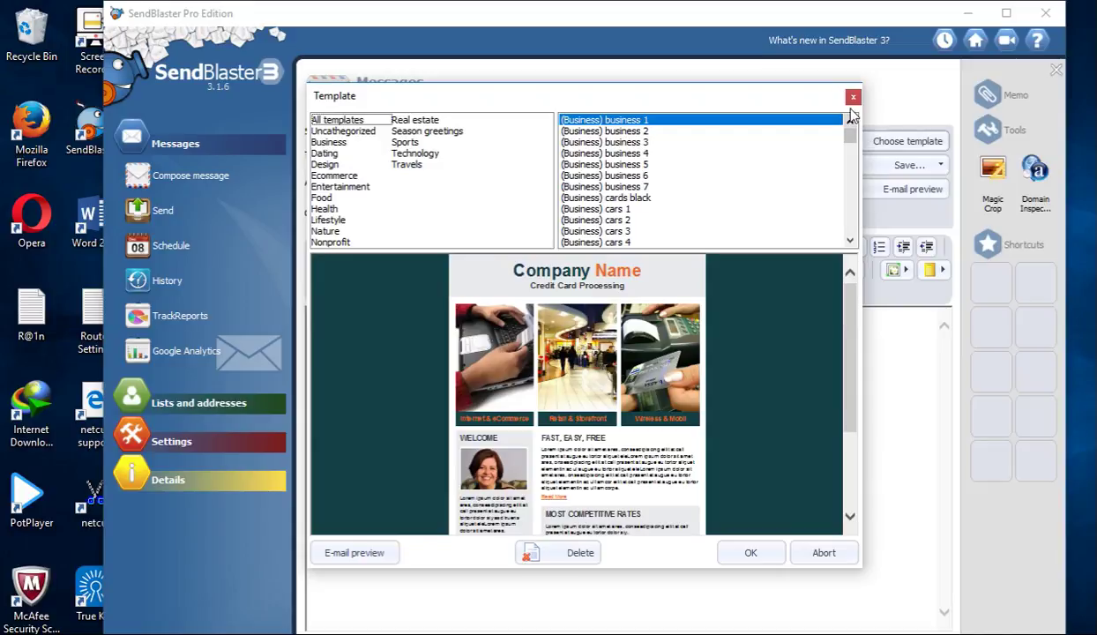
pyautogui.moveTo(680, 103); pyautogui.dragTo(861, 434)
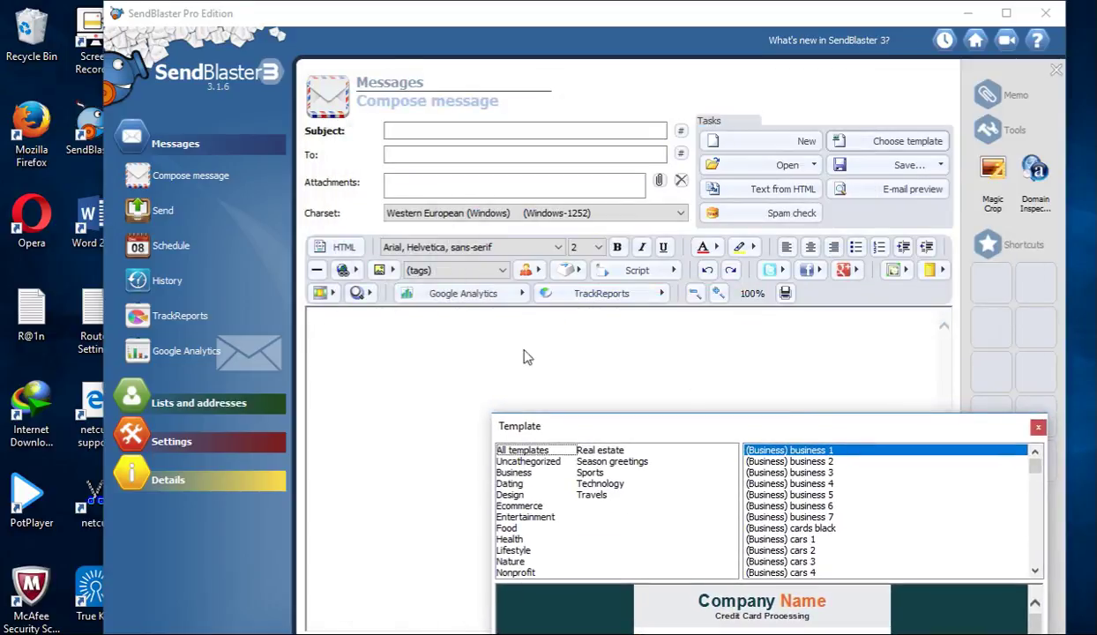
pyautogui.moveTo(774, 429); pyautogui.dragTo(705, 134)
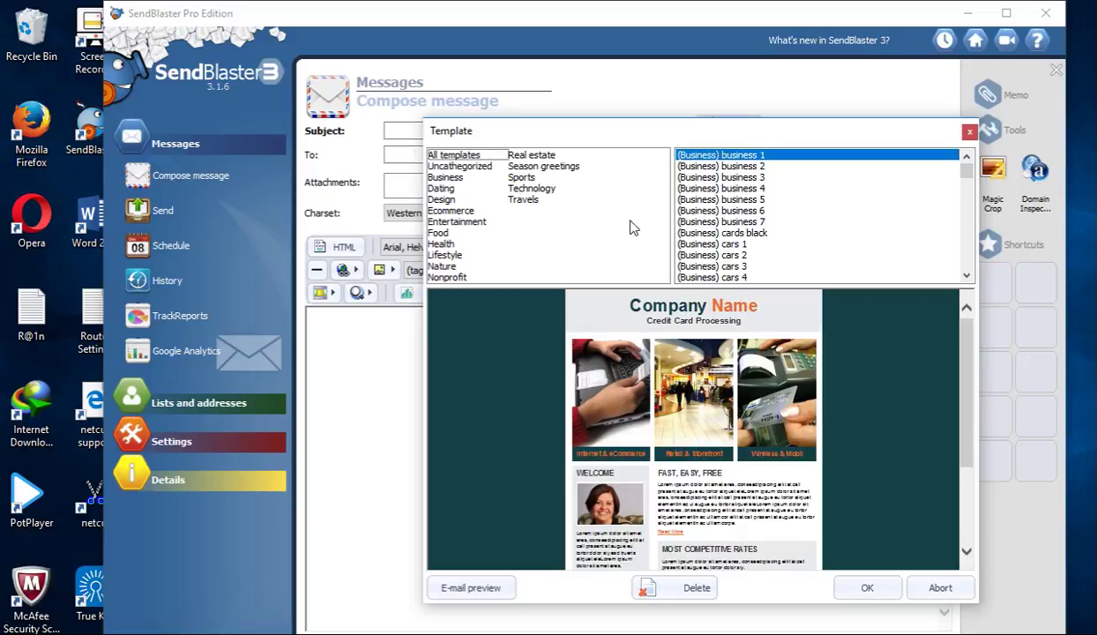
pyautogui.click(519, 178)
pyautogui.click(688, 166)
pyautogui.click(689, 188)
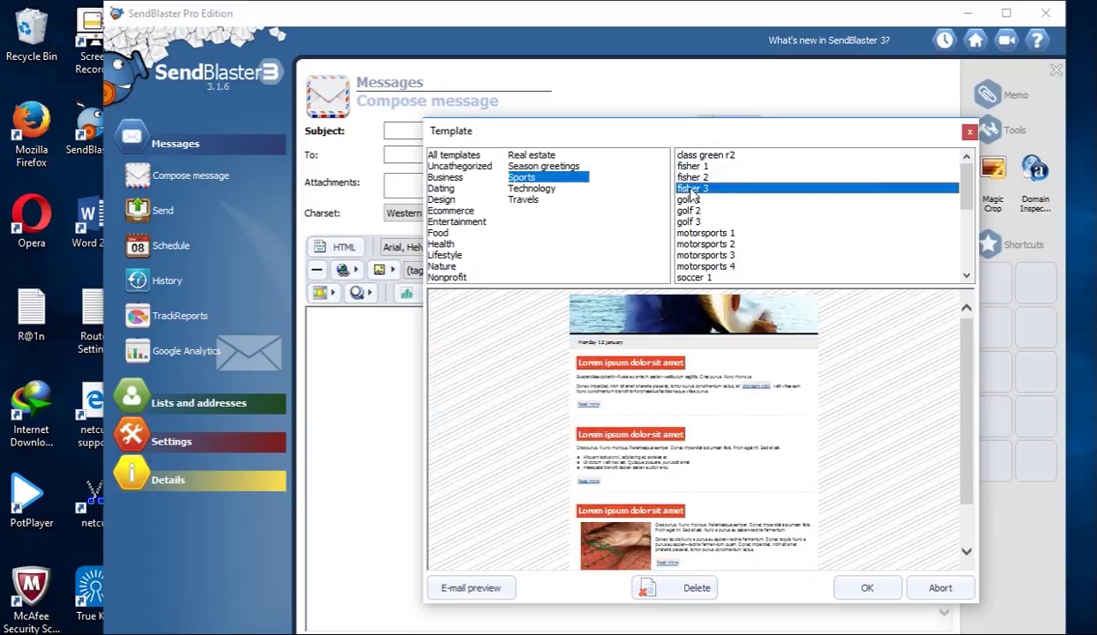
pyautogui.click(688, 210)
pyautogui.click(710, 244)
pyautogui.click(710, 277)
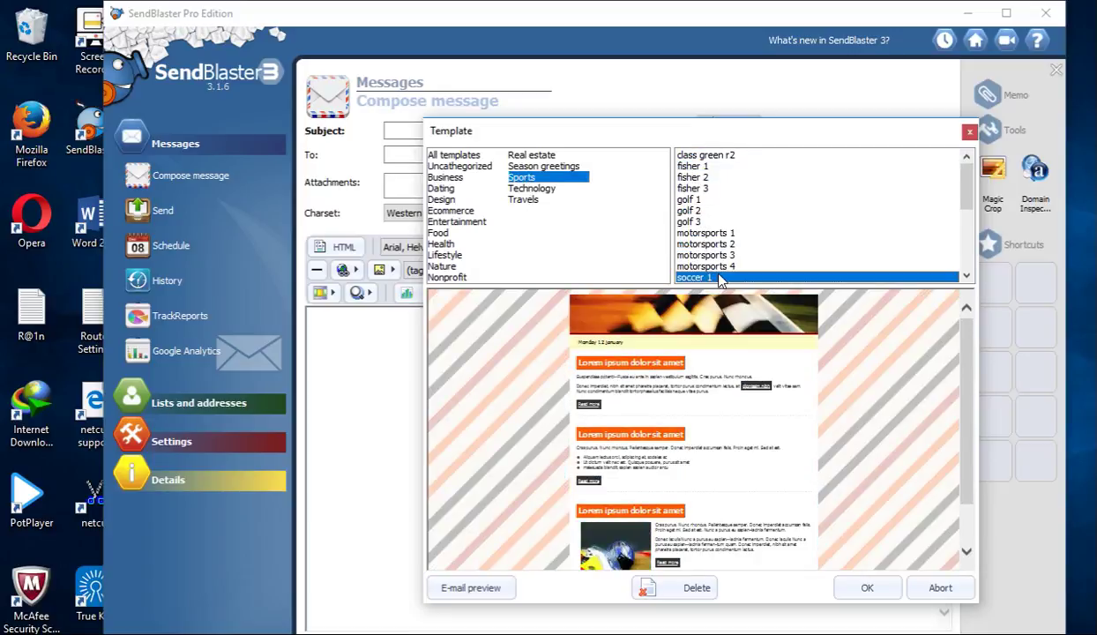
pyautogui.scroll(-2, 672, 301)
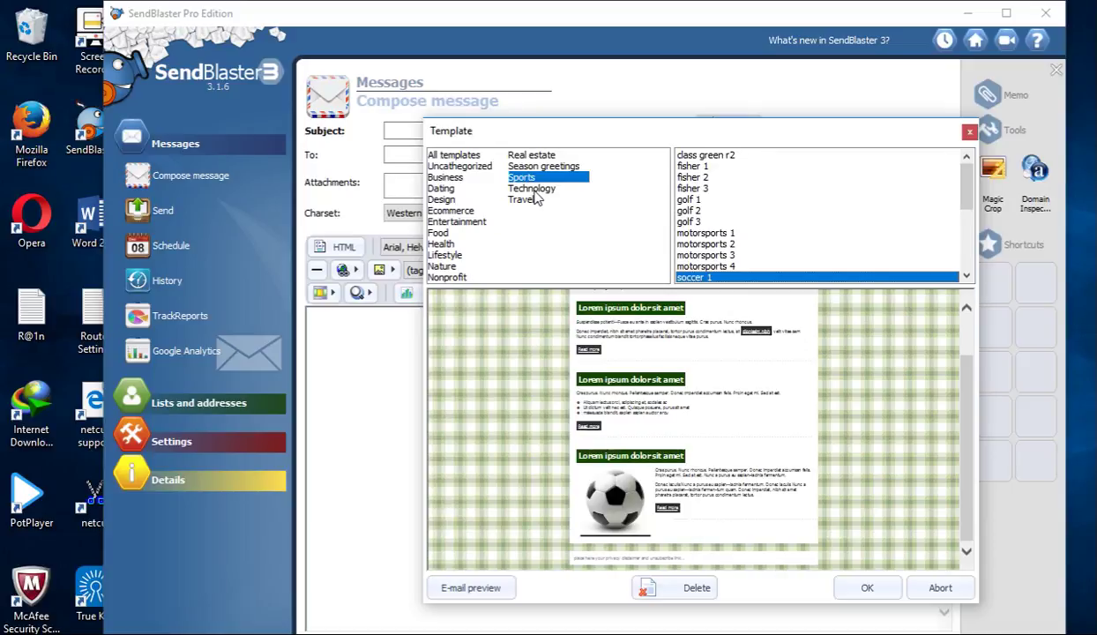
# Step: Load the business 1 template from the Business category into the message, replacing its current content
pyautogui.click(438, 178)
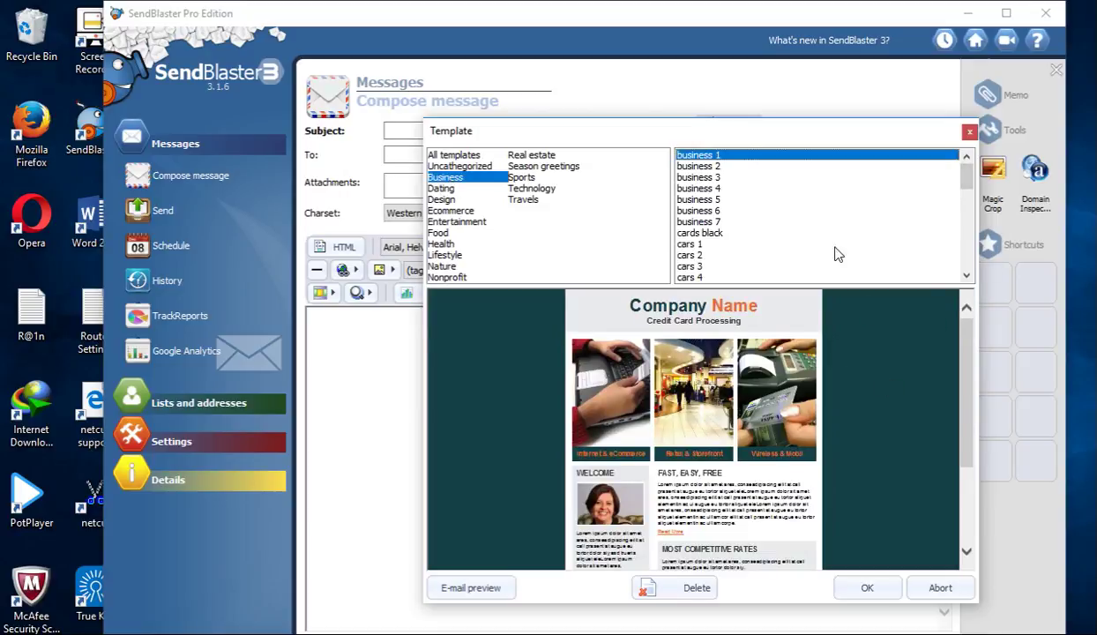
pyautogui.click(705, 179)
pyautogui.click(697, 213)
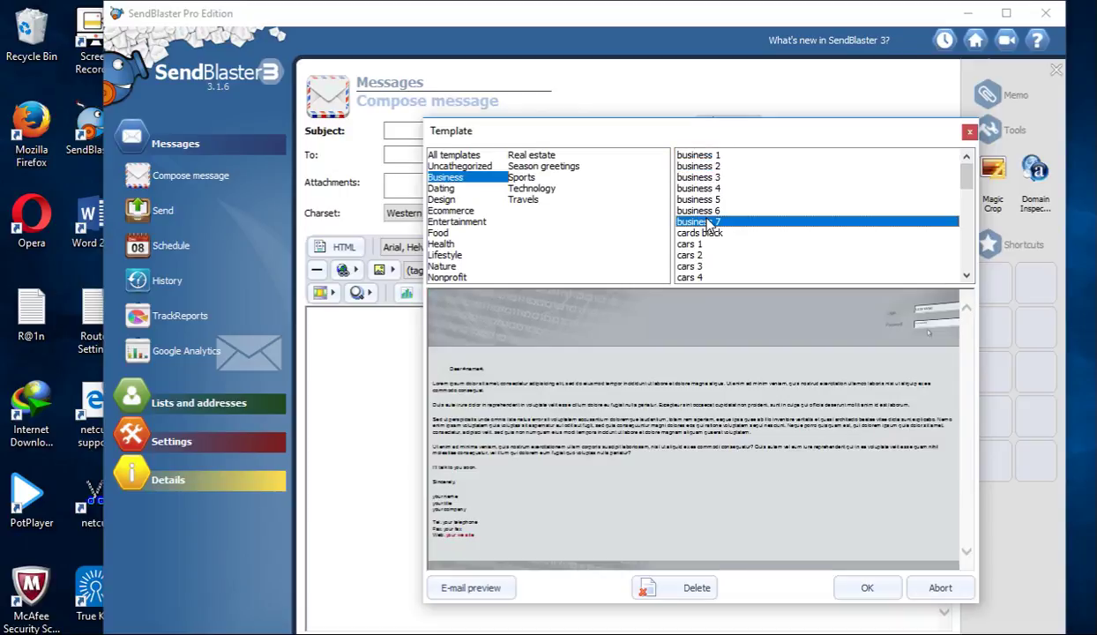
pyautogui.click(704, 246)
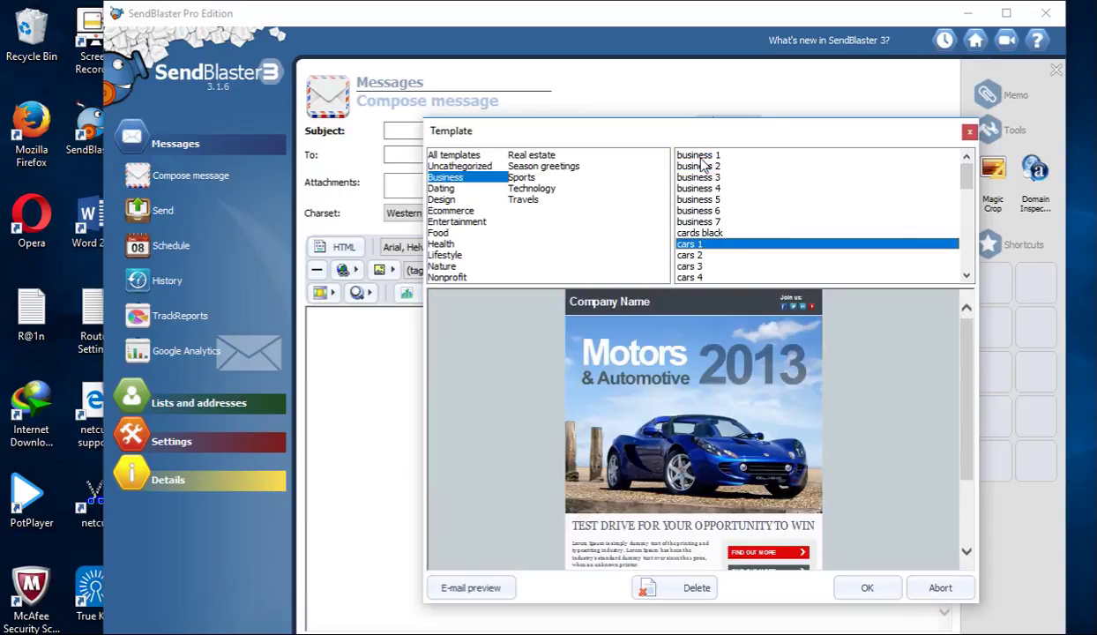
pyautogui.click(702, 159)
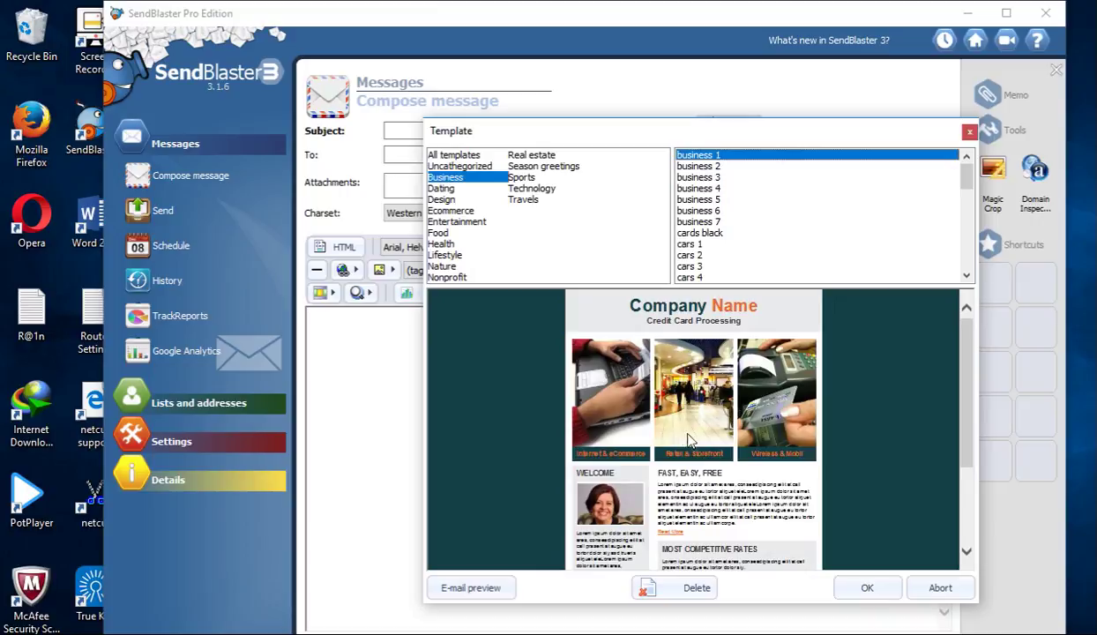
pyautogui.click(875, 586)
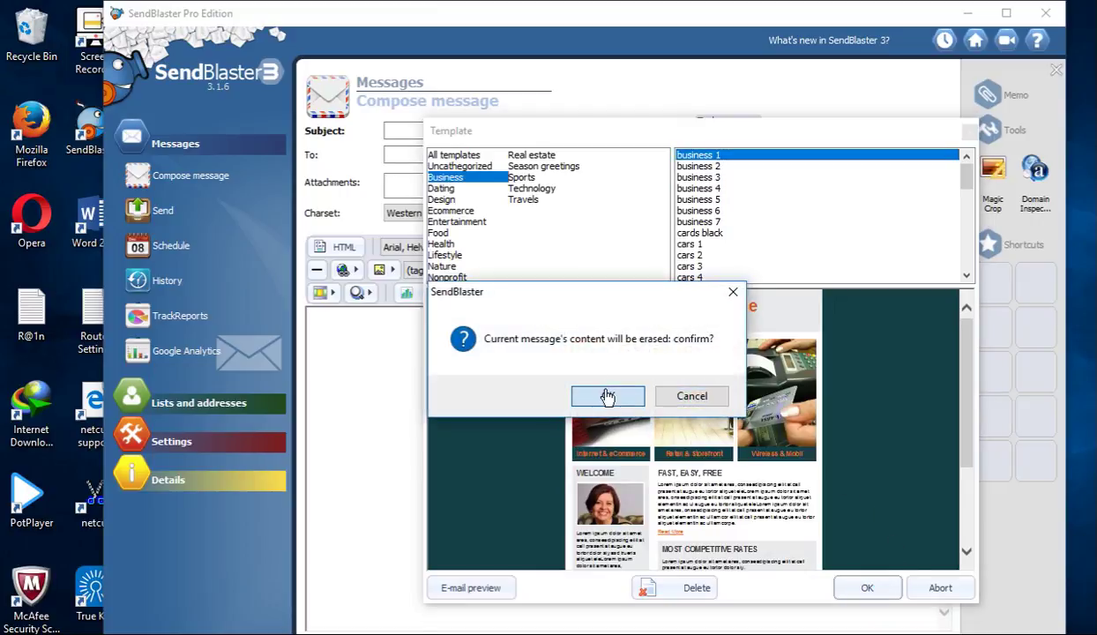
pyautogui.click(608, 394)
pyautogui.scroll(-10, 739, 381)
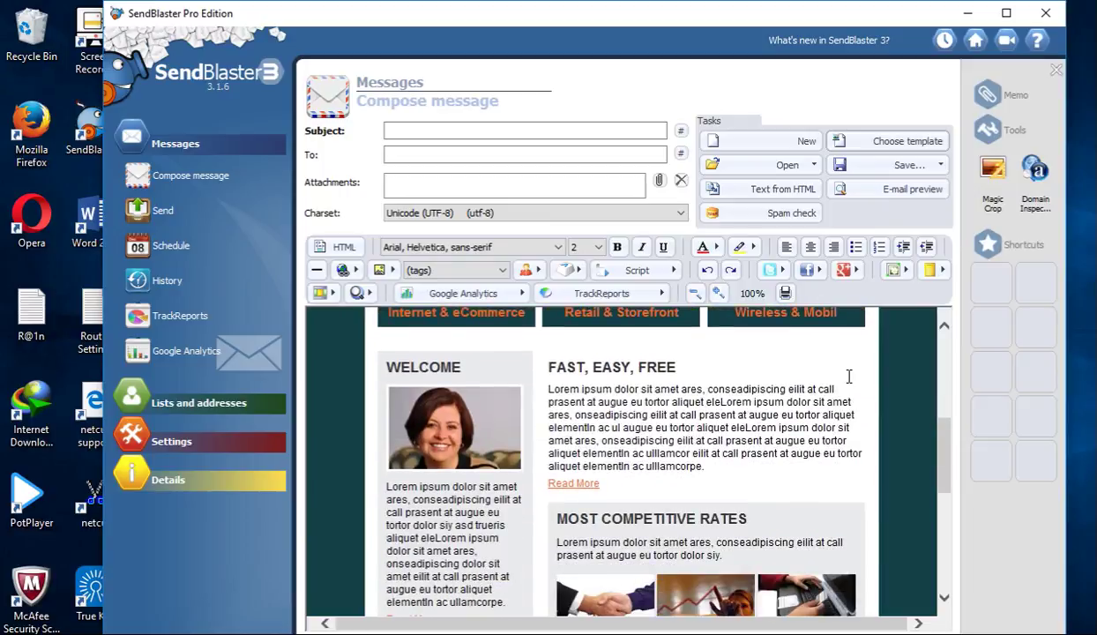
pyautogui.scroll(-2, 850, 377)
pyautogui.scroll(12, 857, 385)
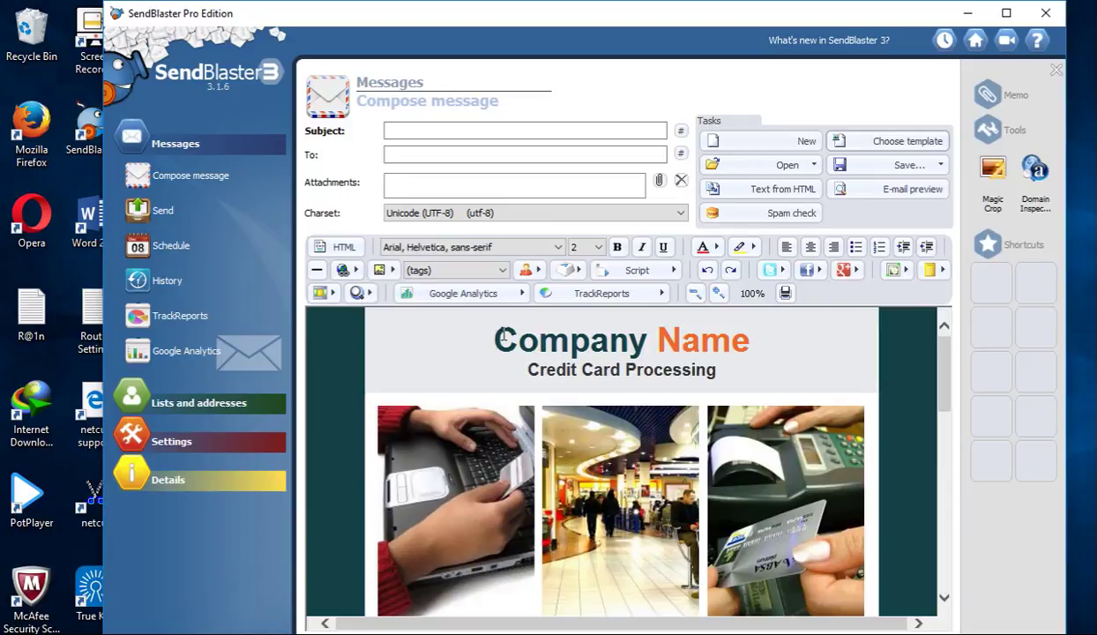
# Step: Replace the template's heading "Company Name" with "STC Corp"
pyautogui.moveTo(490, 340); pyautogui.dragTo(674, 322)
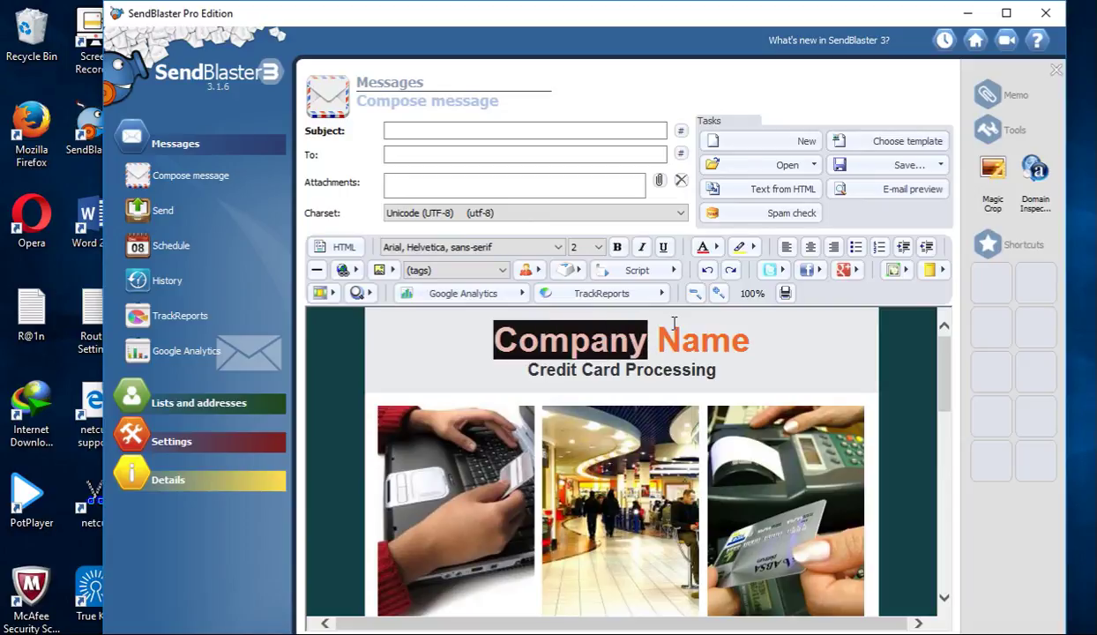
pyautogui.write('ST')
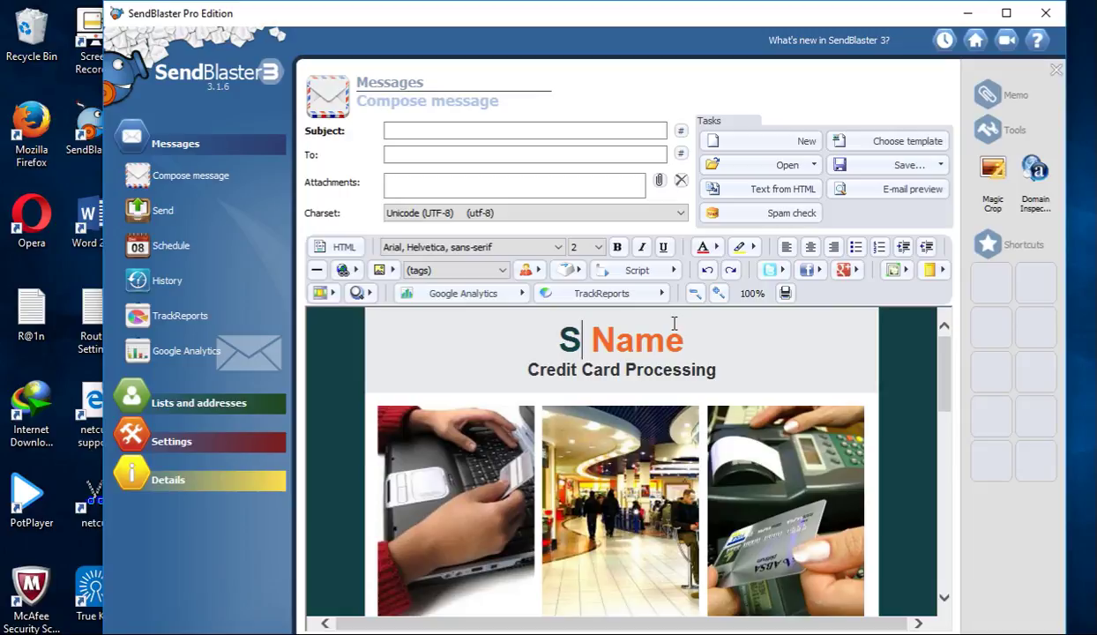
pyautogui.write('C')
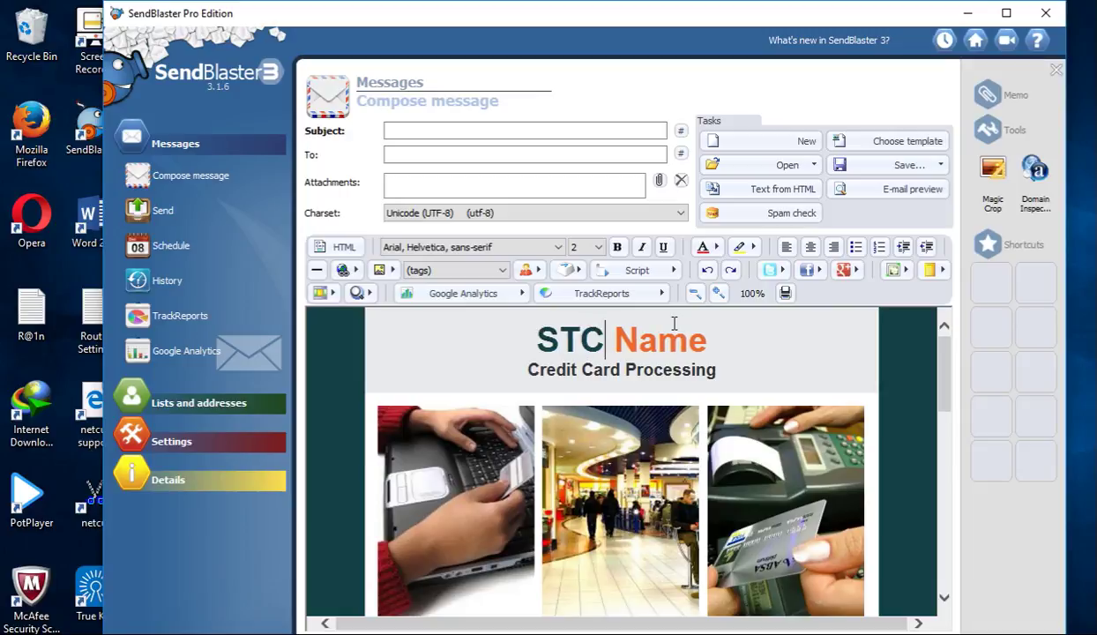
pyautogui.moveTo(705, 335); pyautogui.dragTo(596, 323)
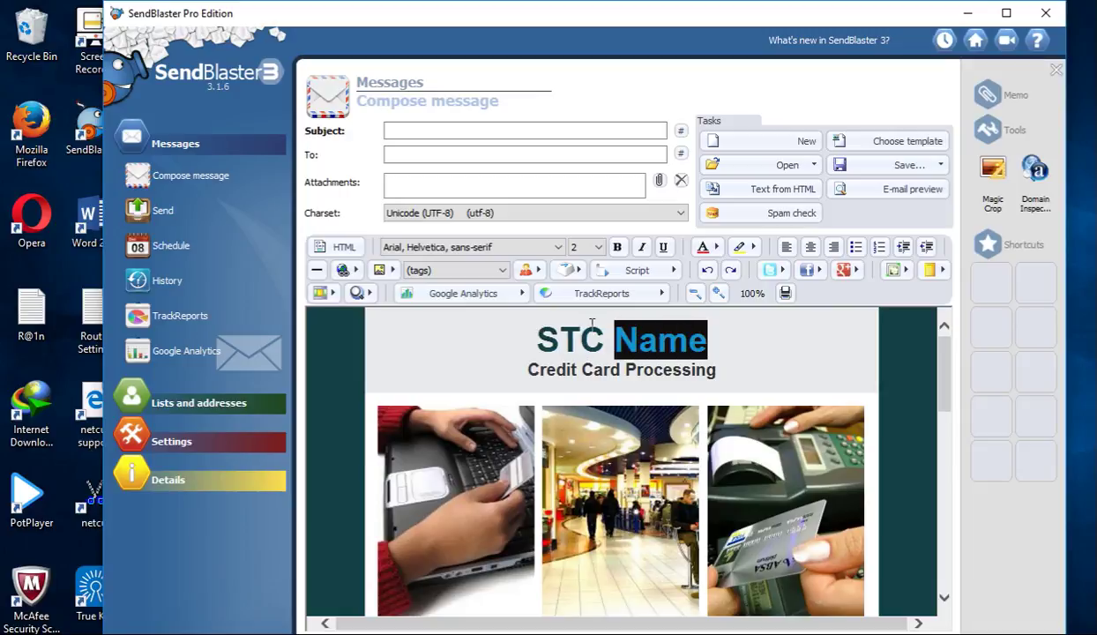
pyautogui.write('C')
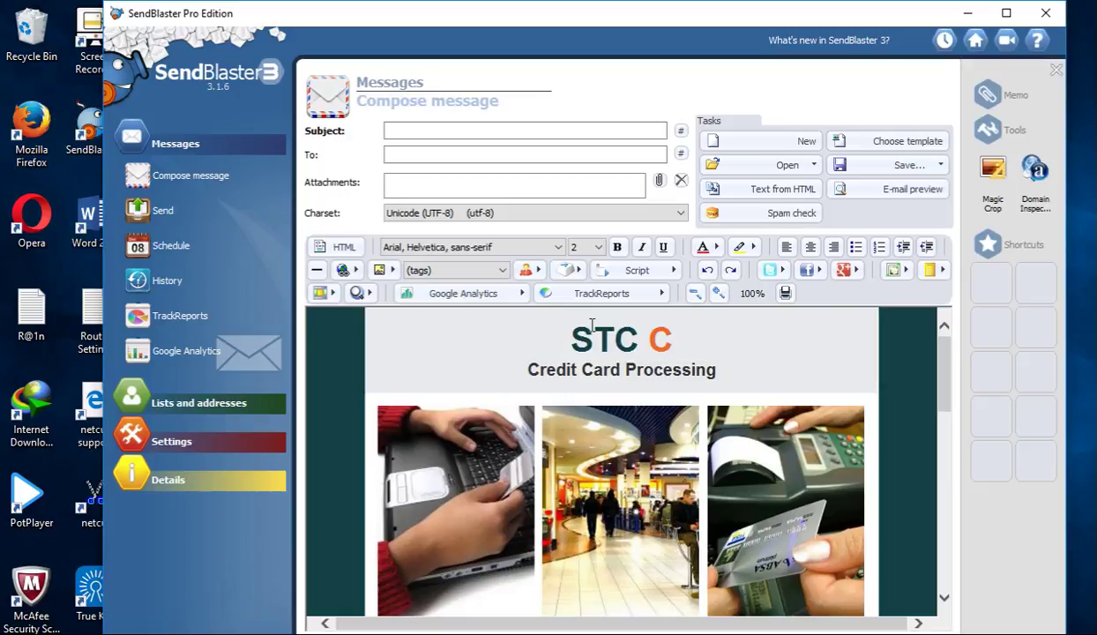
pyautogui.write('orp')
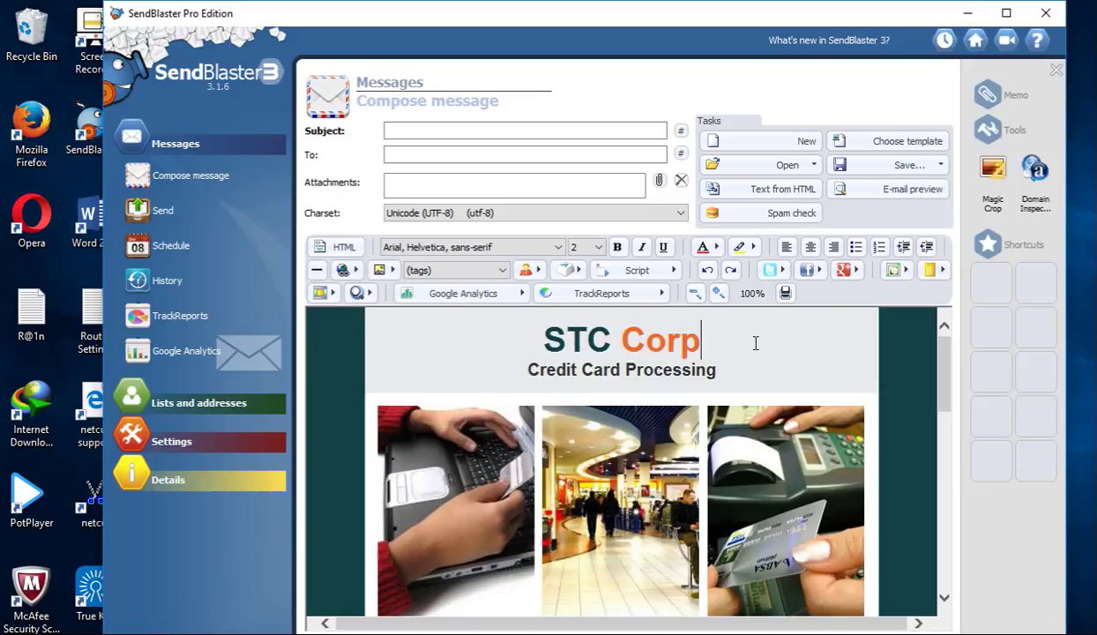
# Step: Set the message subject to "diskon 80%"
pyautogui.scroll(-3, 876, 347)
pyautogui.scroll(-12, 873, 379)
pyautogui.click(450, 132)
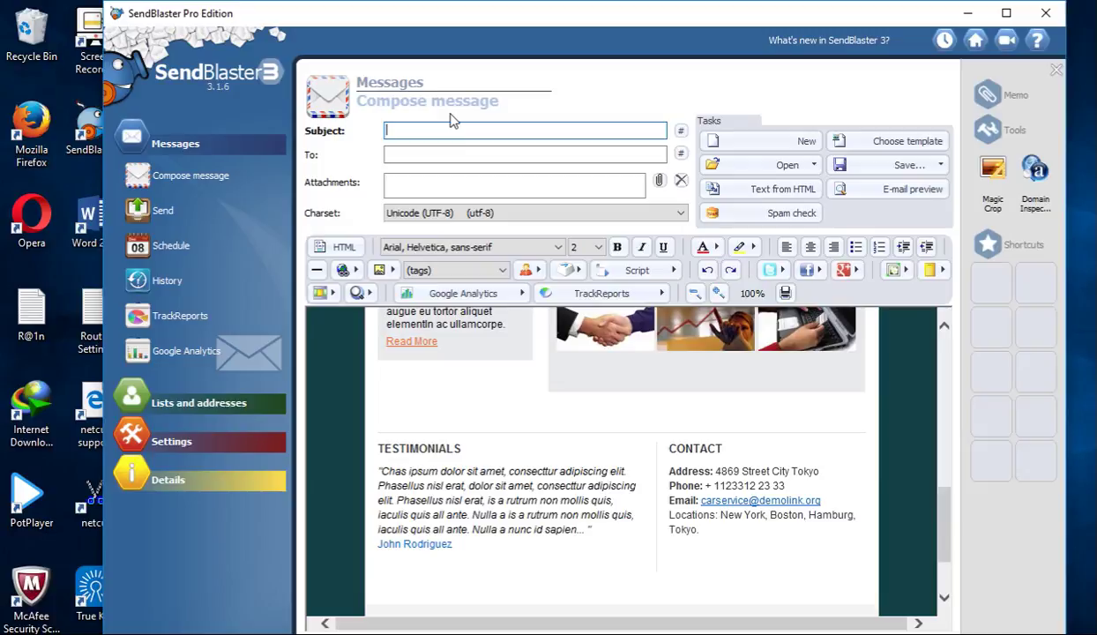
pyautogui.write('diskon 80^')
pyautogui.press('BackSpace')
pyautogui.write('%')
# Step: Add a comma and the #surname# tag after the WELCOME heading in the message body to personalise the greeting
pyautogui.scroll(15, 772, 424)
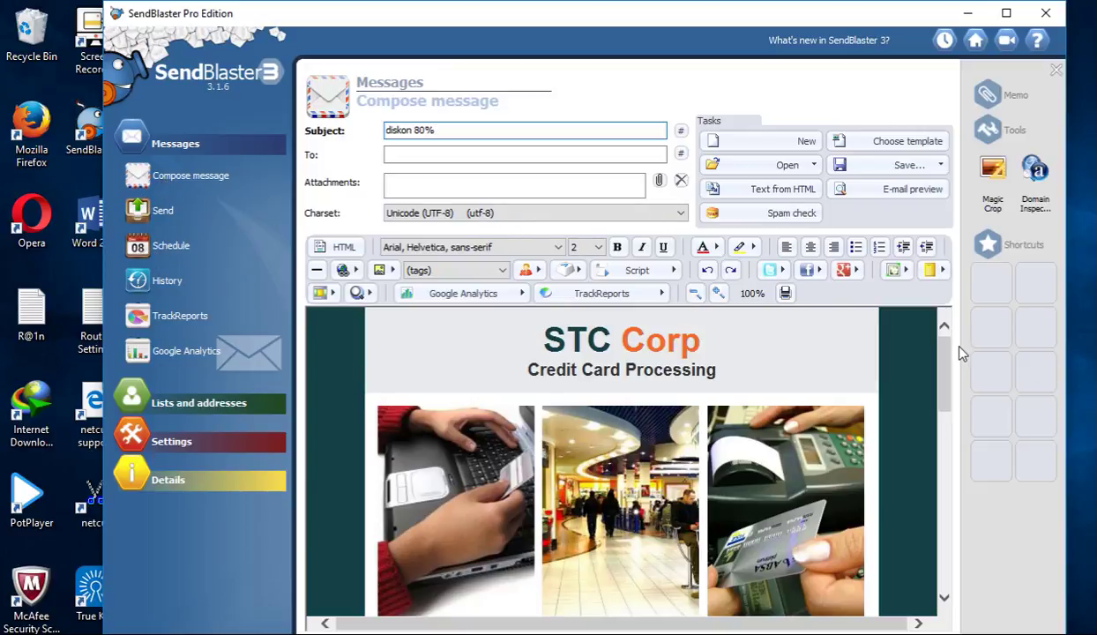
pyautogui.moveTo(943, 370); pyautogui.dragTo(893, 333)
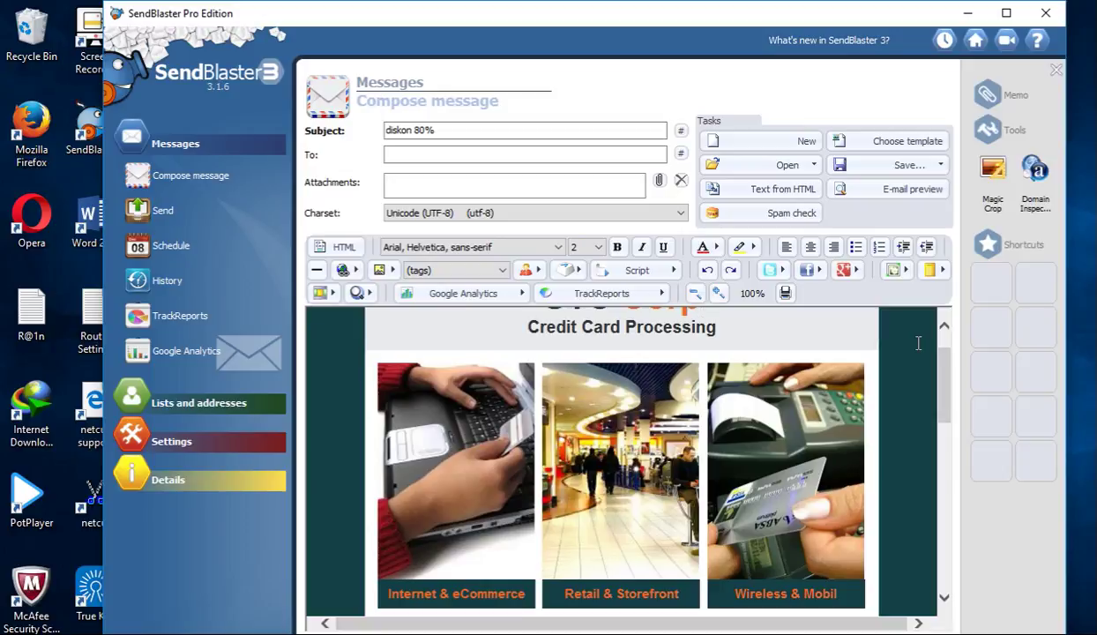
pyautogui.scroll(1, 918, 340)
pyautogui.scroll(-5, 762, 371)
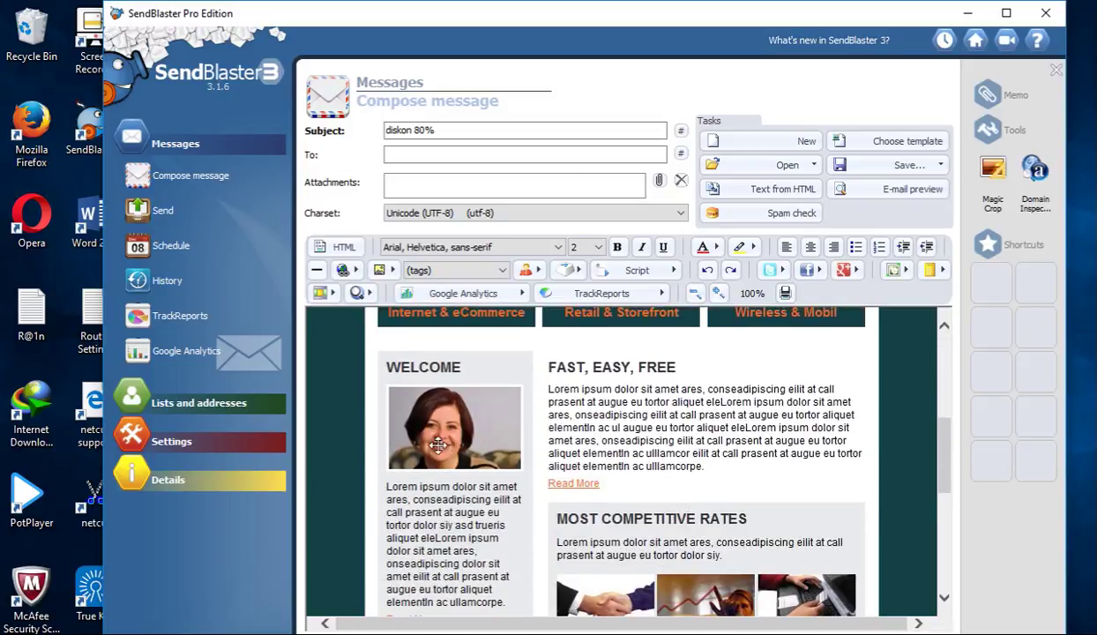
pyautogui.click(462, 367)
pyautogui.write(',')
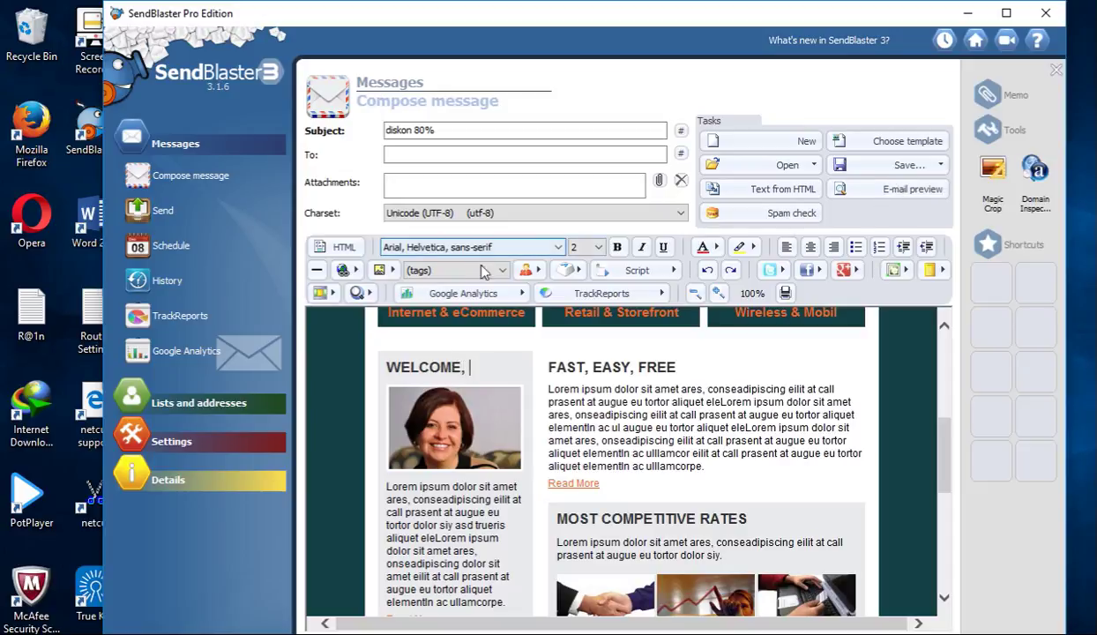
pyautogui.click(496, 273)
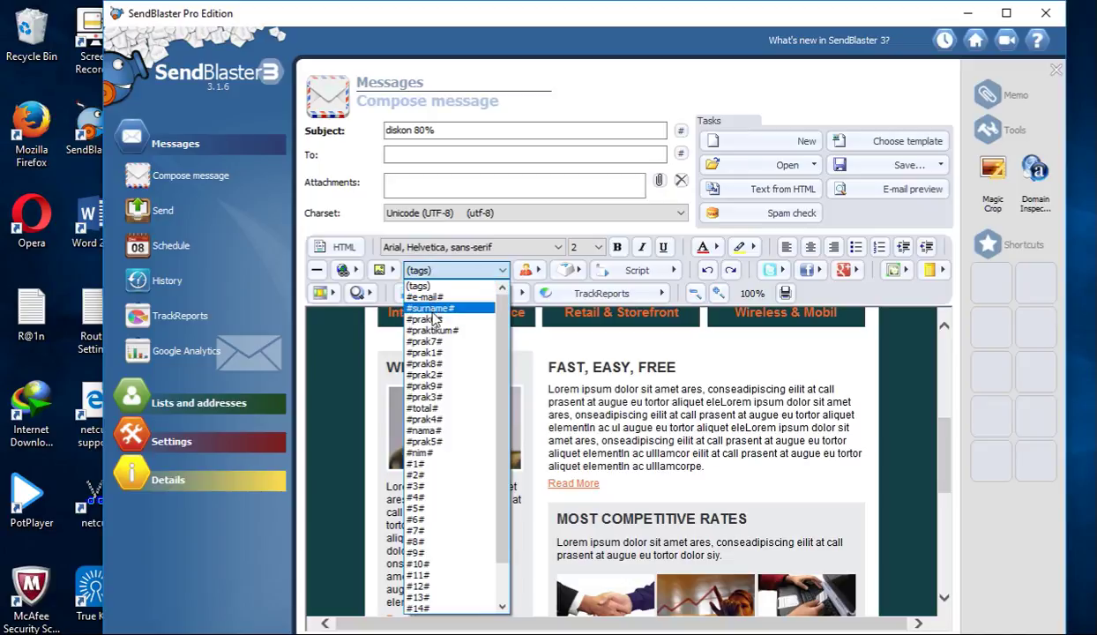
pyautogui.click(434, 309)
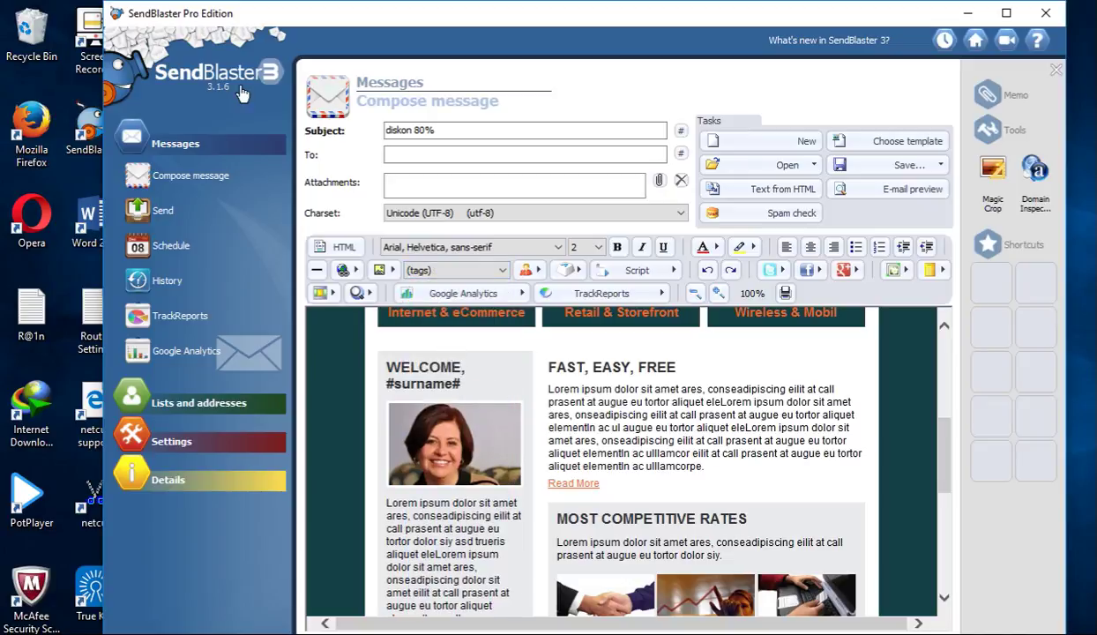
pyautogui.moveTo(455, 381); pyautogui.dragTo(374, 373)
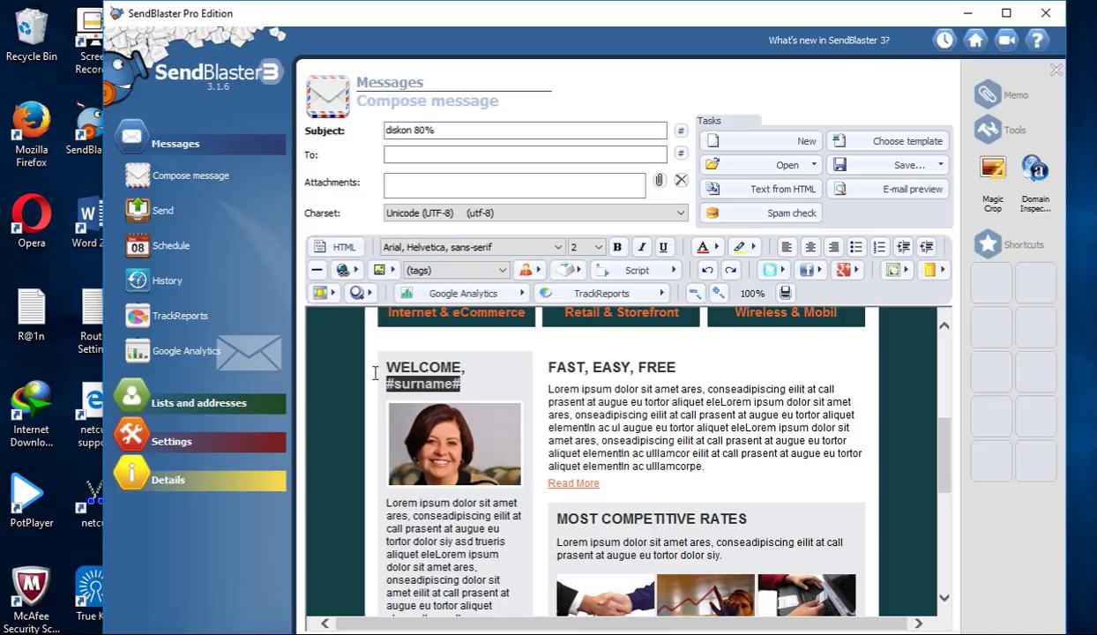
pyautogui.click(503, 271)
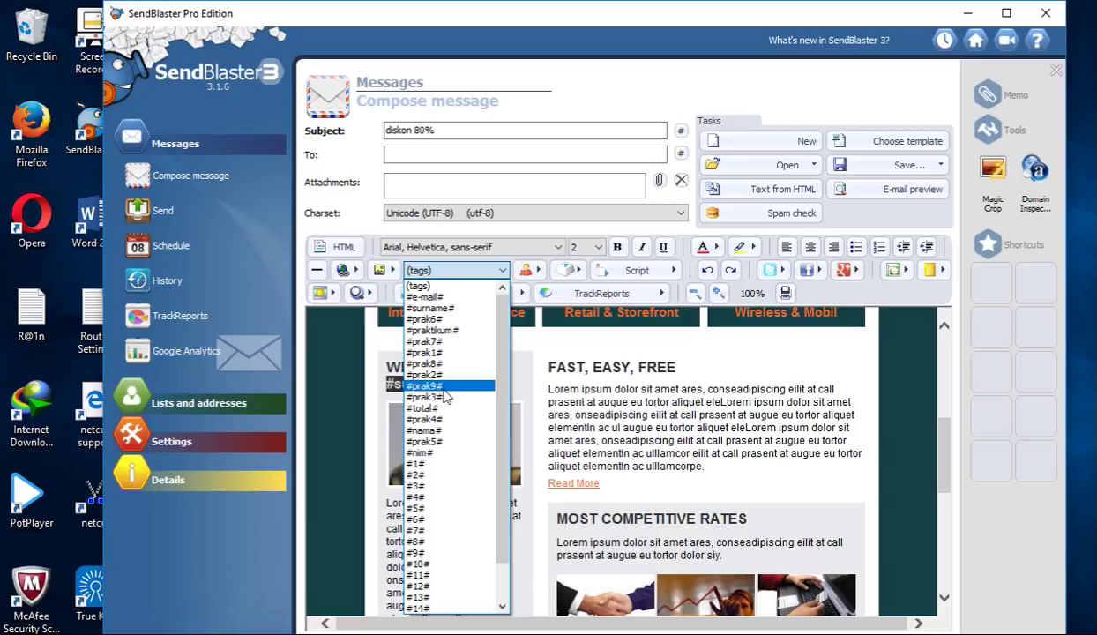
# Step: Open the message sending settings and review the addresses and surnames in the instrumentasi test distribution list
pyautogui.click(167, 215)
pyautogui.click(167, 216)
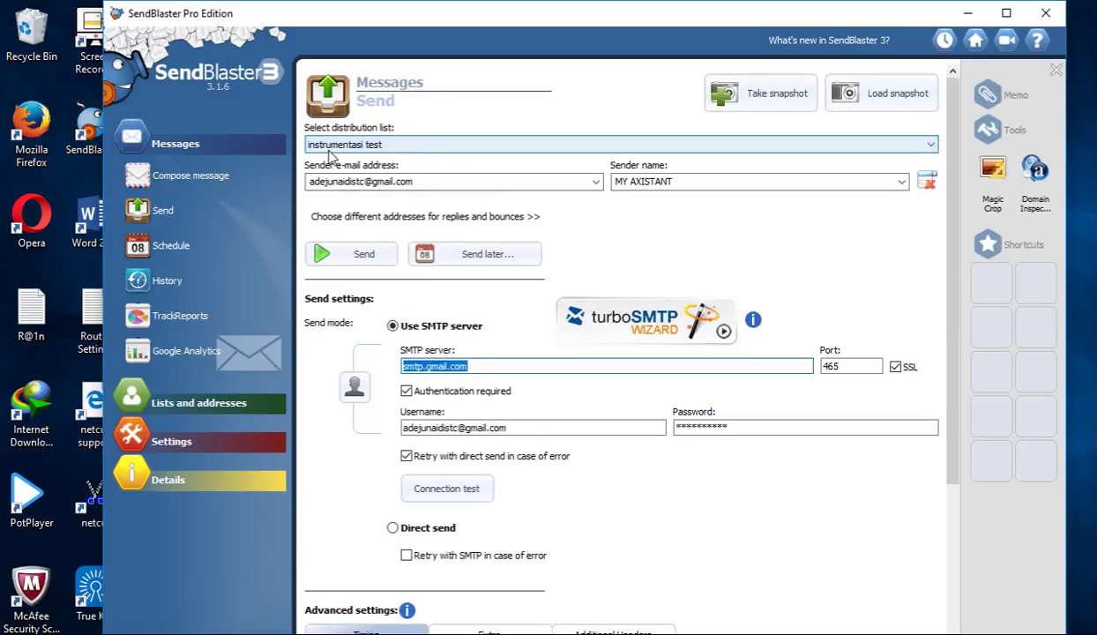
pyautogui.click(183, 403)
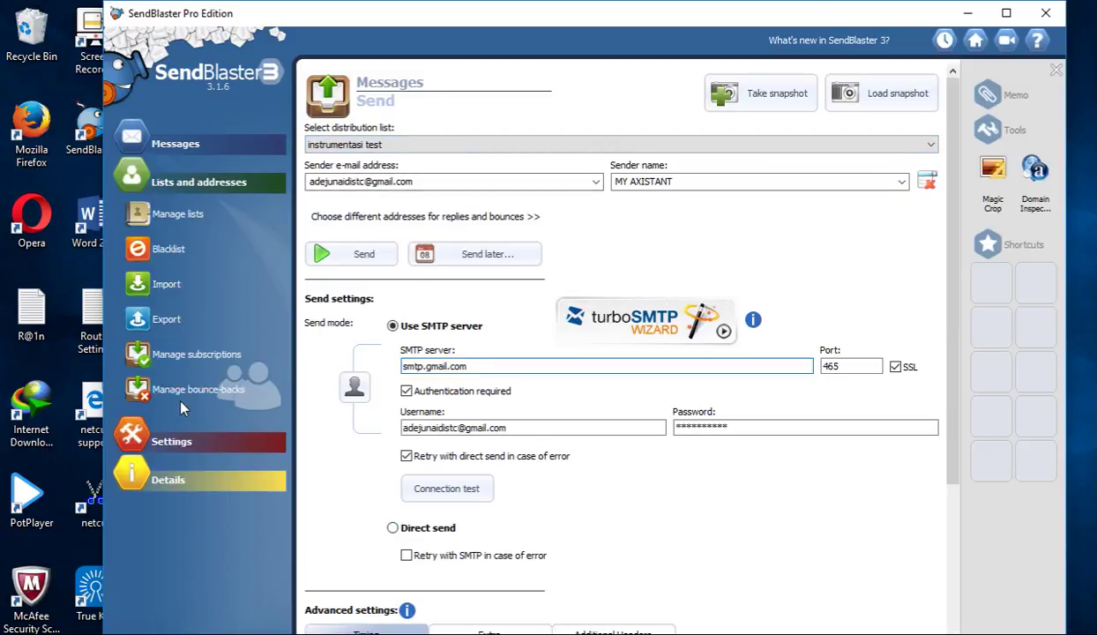
pyautogui.click(178, 215)
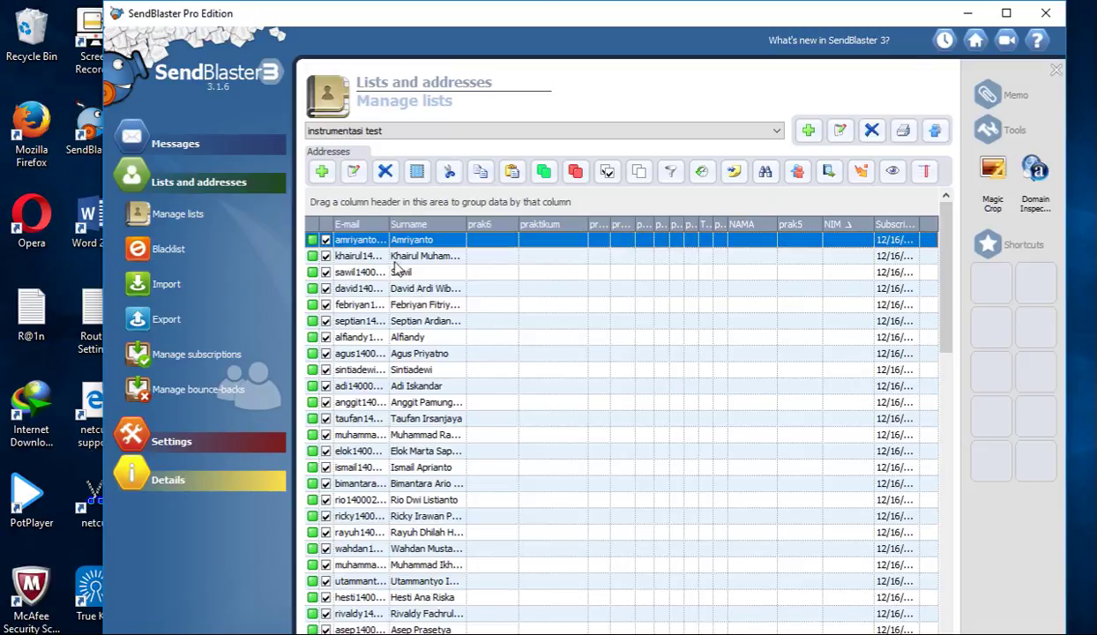
pyautogui.moveTo(944, 267)
pyautogui.mouseDown()
pyautogui.moveTo(957, 401)
pyautogui.moveTo(963, 267)
pyautogui.mouseUp()
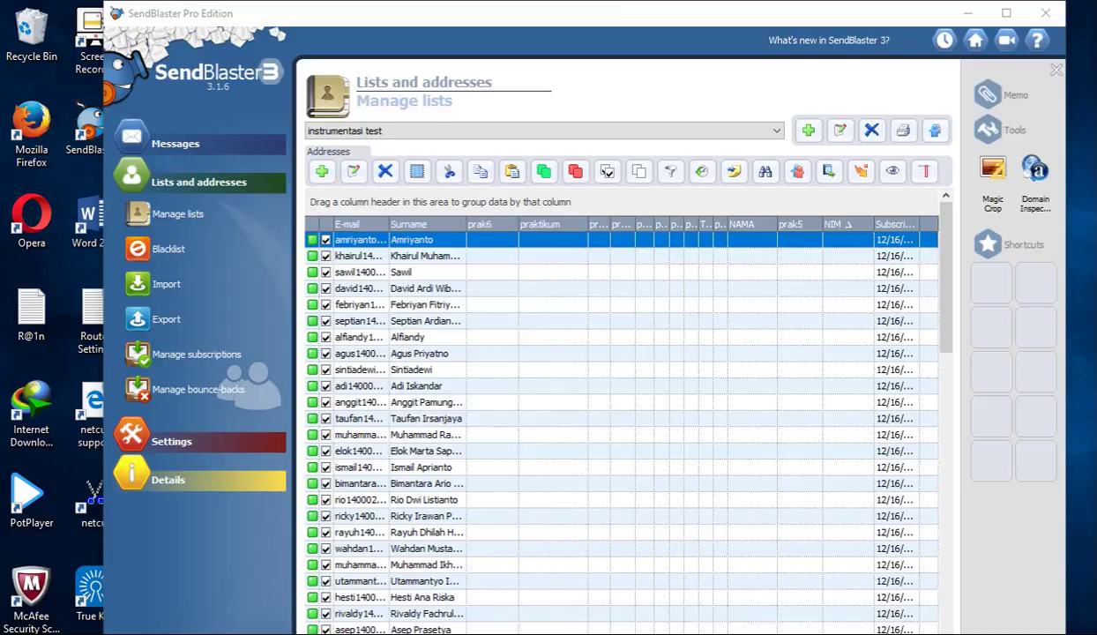
# Step: Return to the message sending settings and choose TESTING as the distribution list
pyautogui.moveTo(949, 257); pyautogui.dragTo(955, 224)
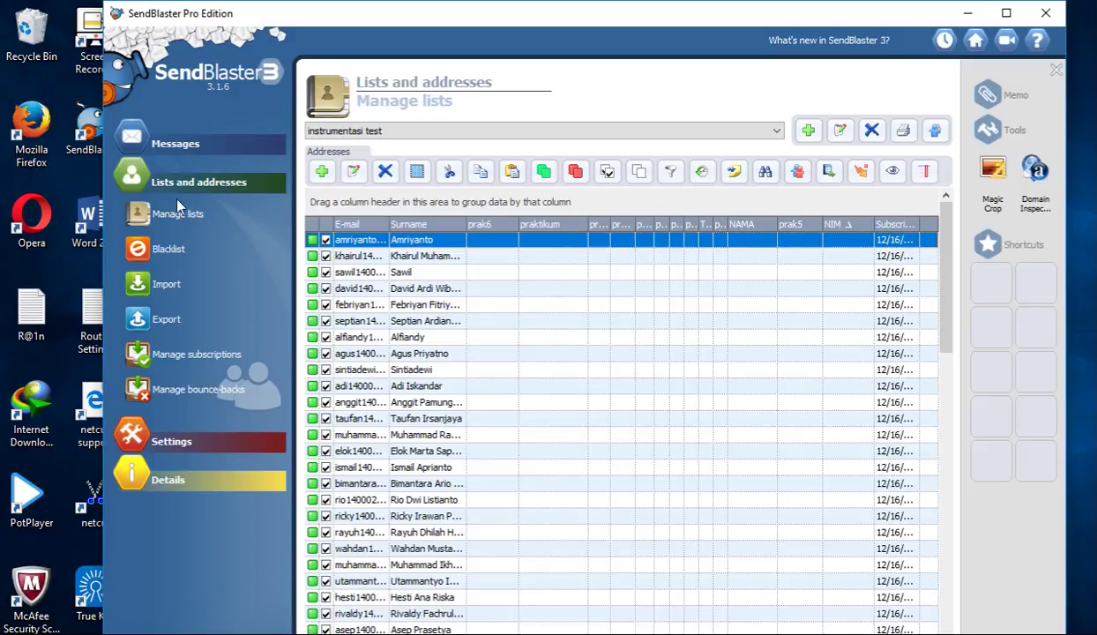
pyautogui.click(187, 146)
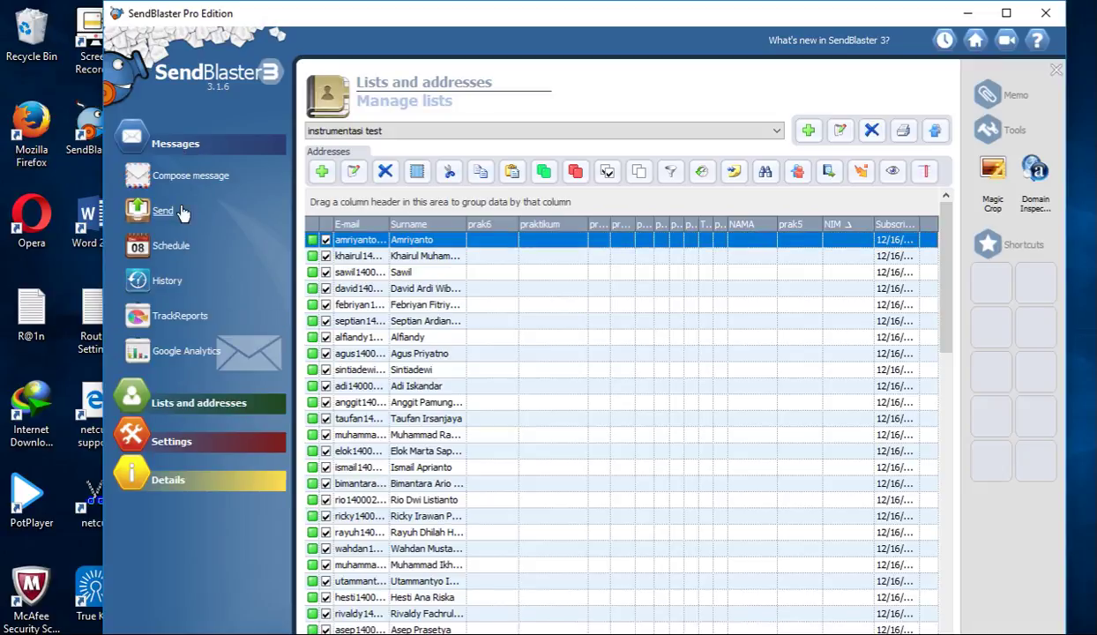
pyautogui.click(161, 212)
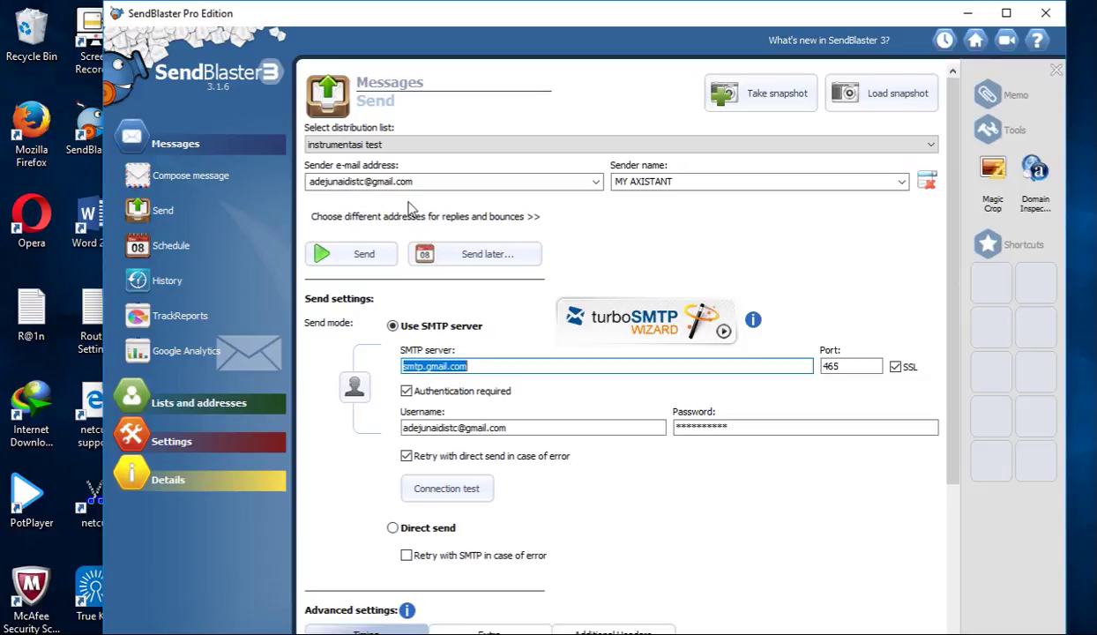
pyautogui.click(929, 144)
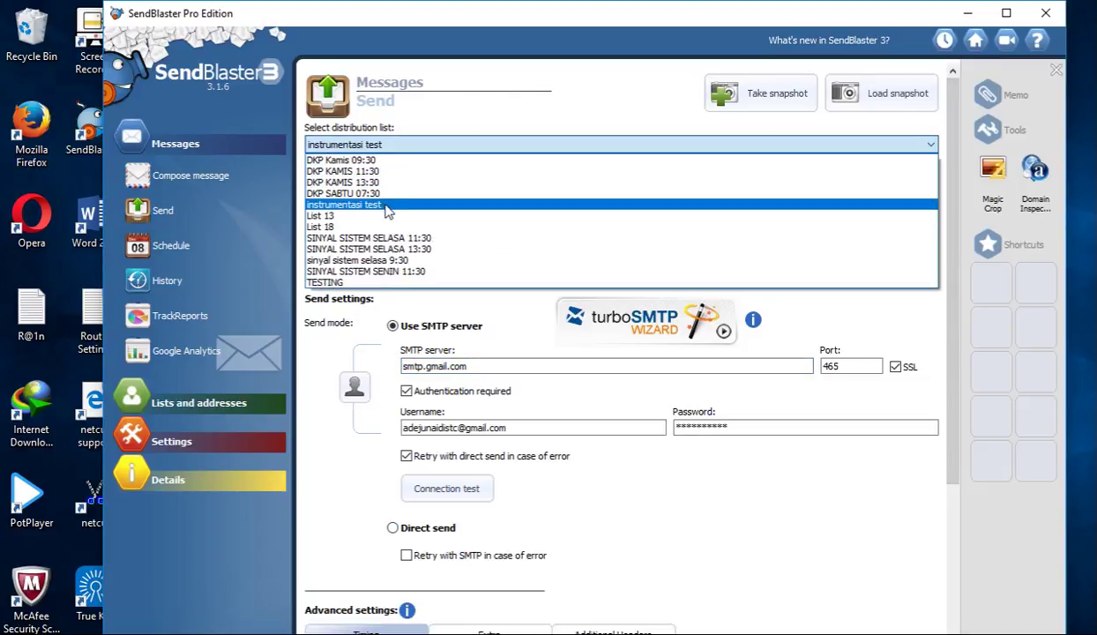
pyautogui.click(378, 282)
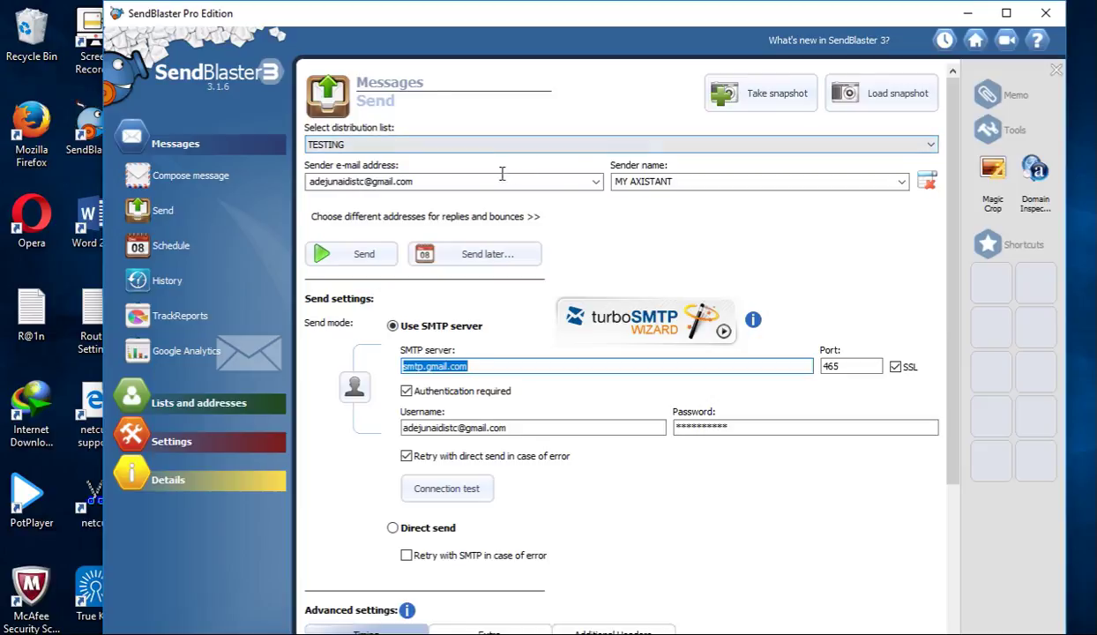
# Step: Review the sender e-mail address, the sender name and the SMTP send mode for the mailing
pyautogui.click(452, 180)
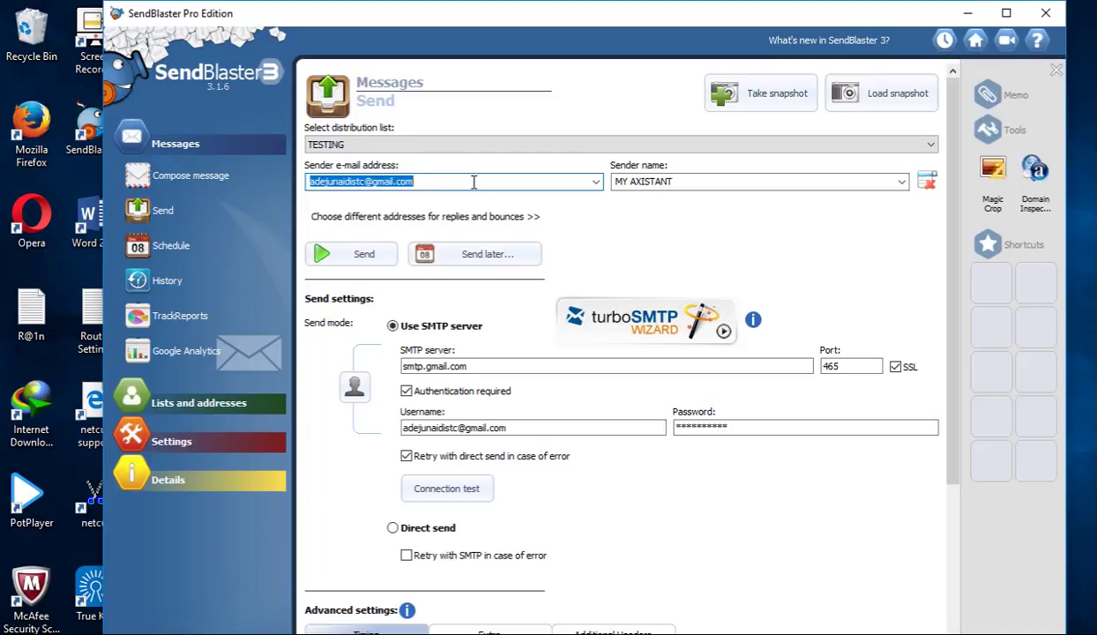
pyautogui.click(728, 183)
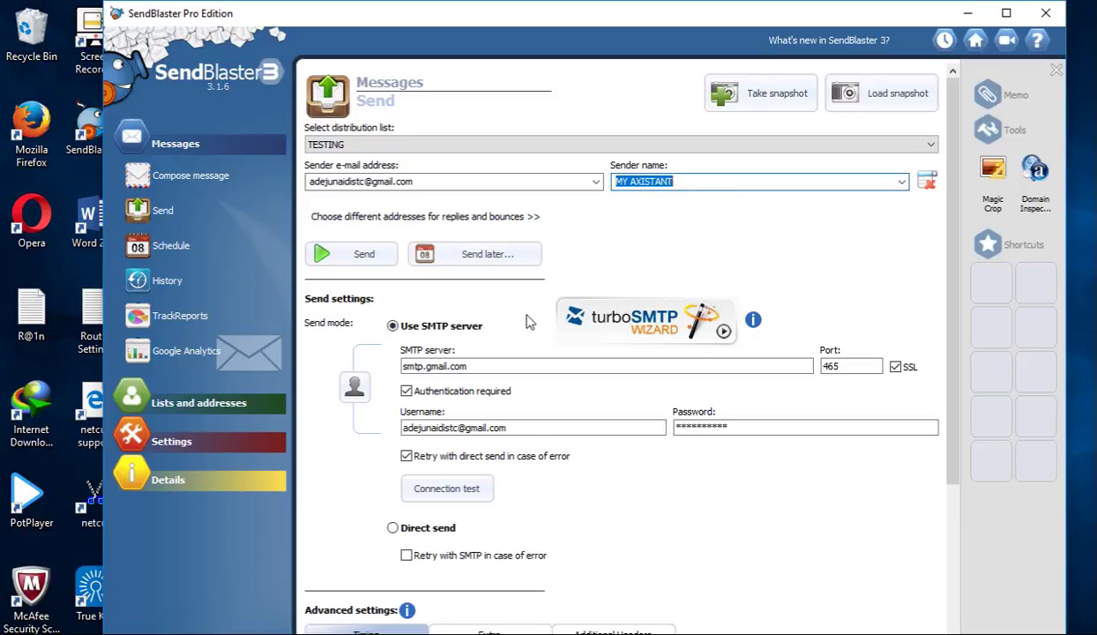
pyautogui.scroll(-1, 536, 319)
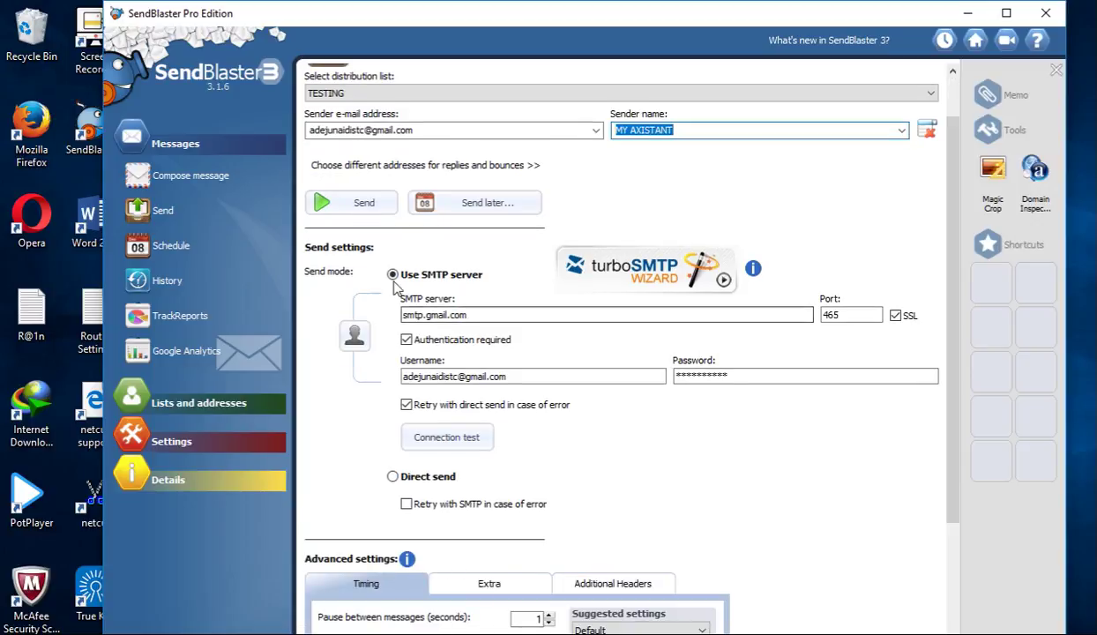
pyautogui.scroll(-1, 399, 280)
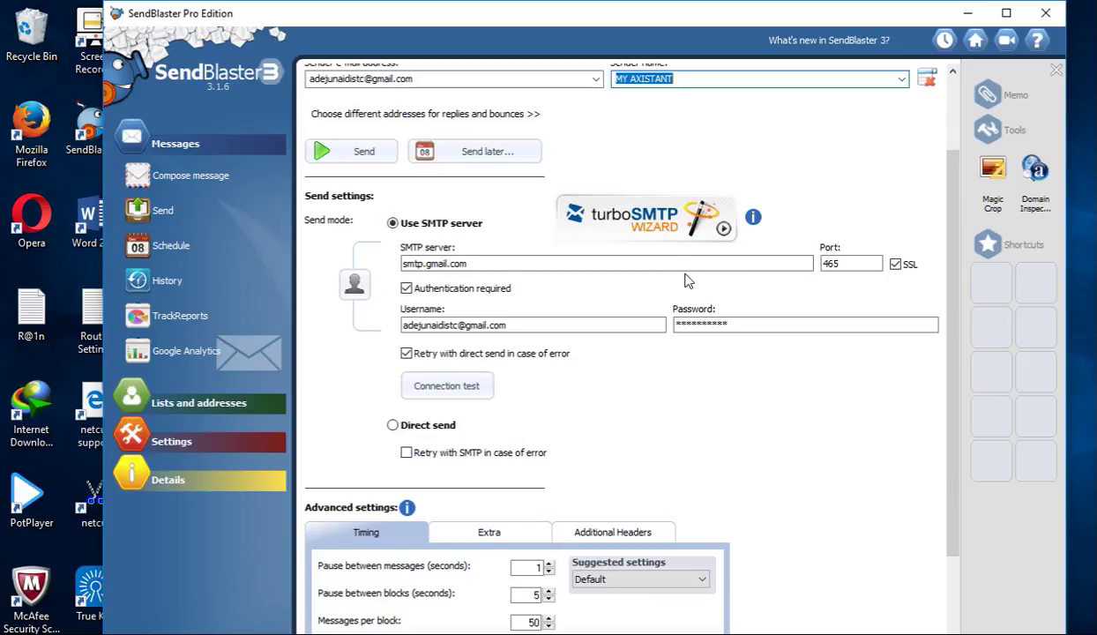
# Step: Test the connection to the SMTP server and look over the advanced timing settings
pyautogui.doubleClick(577, 264)
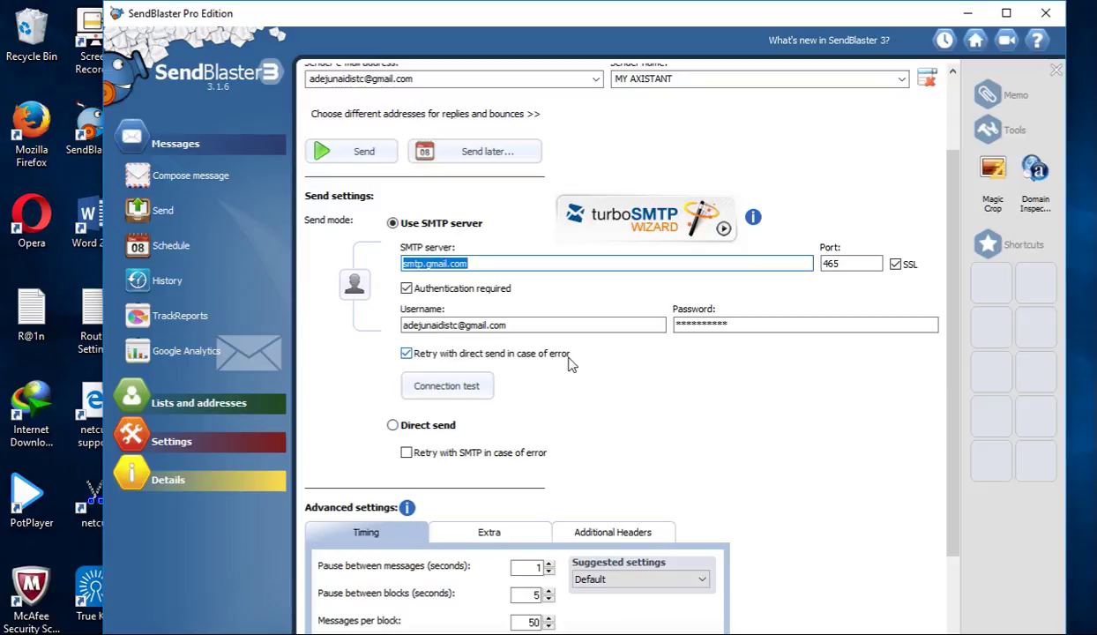
pyautogui.click(422, 396)
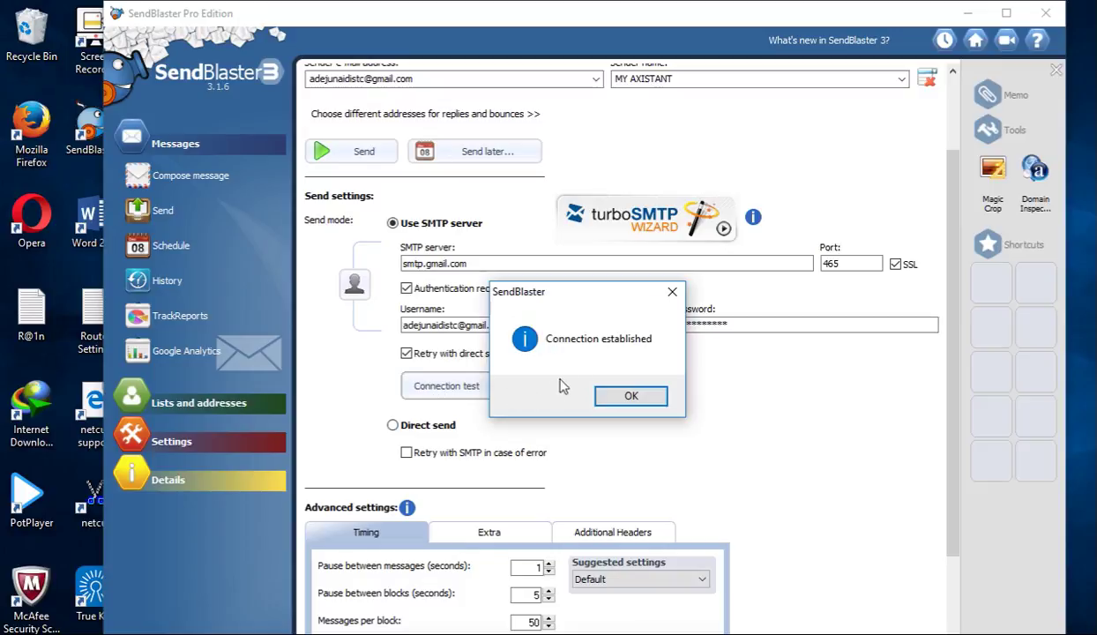
pyautogui.click(626, 395)
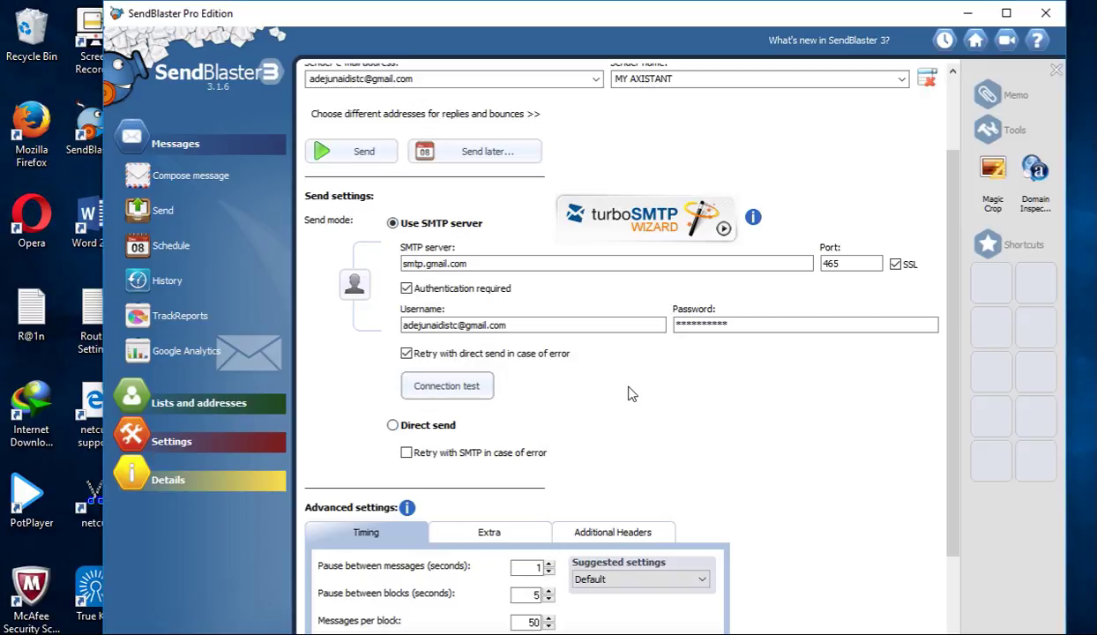
pyautogui.scroll(-1, 815, 311)
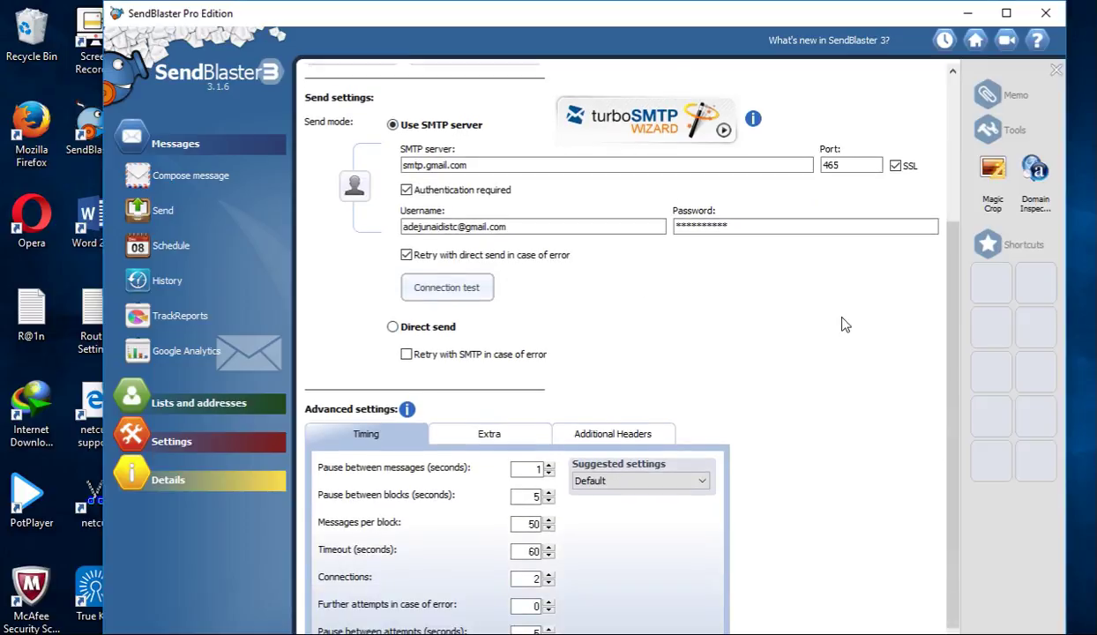
pyautogui.scroll(2, 816, 309)
pyautogui.scroll(1, 899, 300)
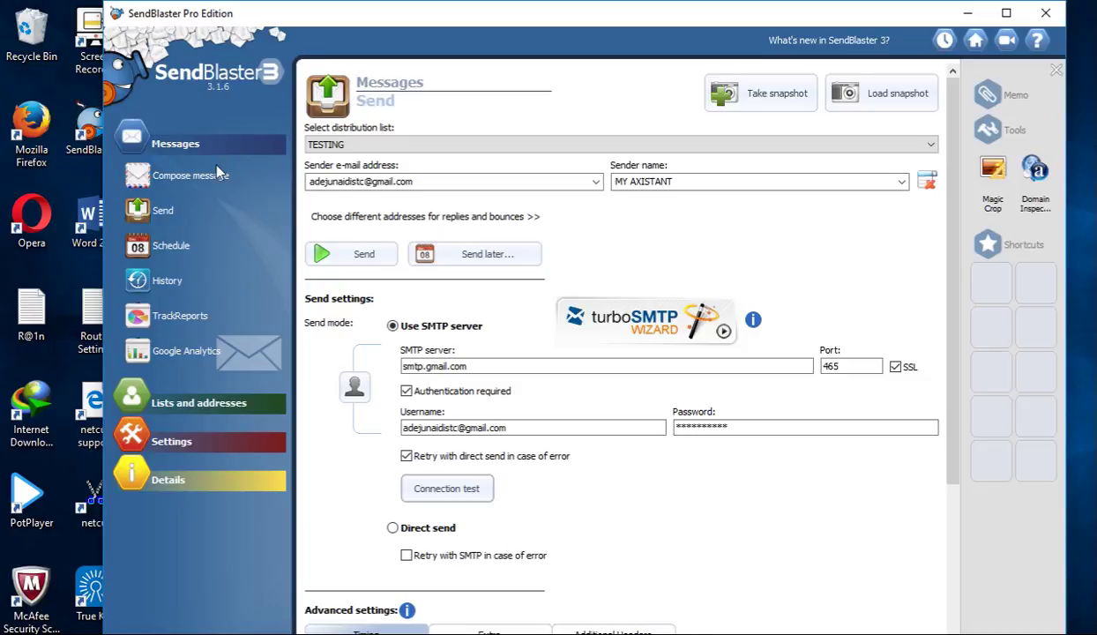
# Step: Open the mailing schedule and inspect the dialog for adding a scheduled mailing, closing it without scheduling anything
pyautogui.click(184, 247)
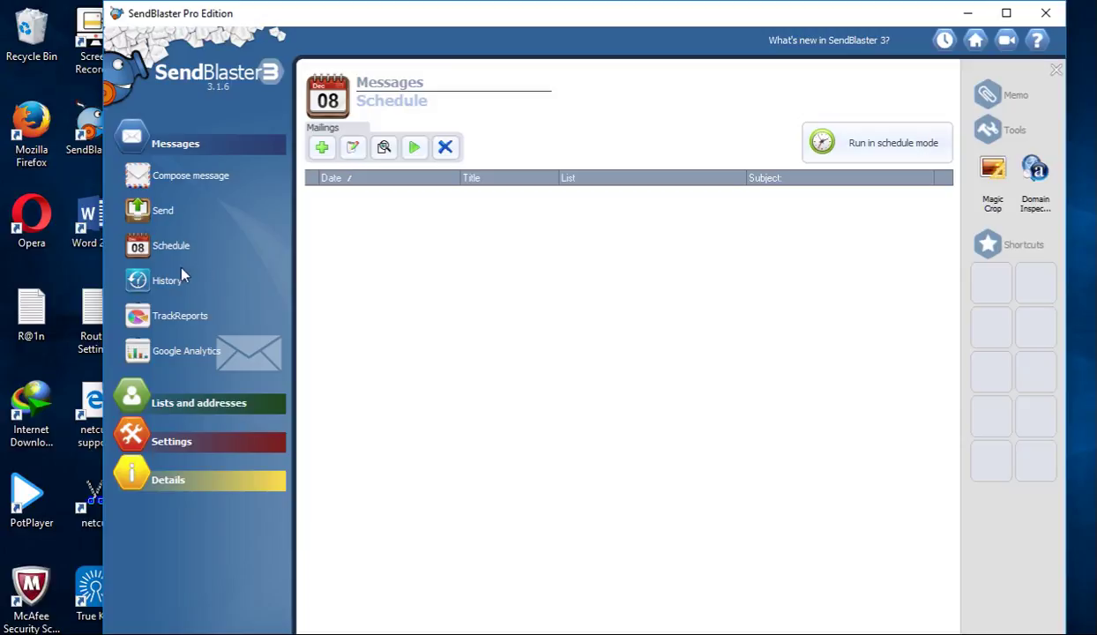
pyautogui.click(320, 148)
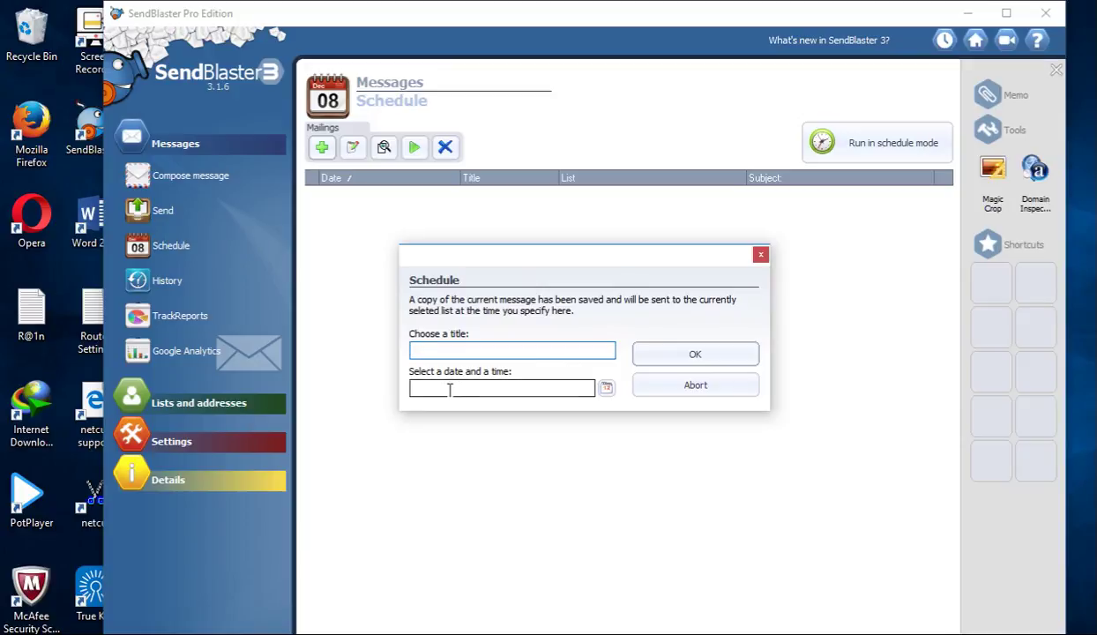
pyautogui.click(759, 256)
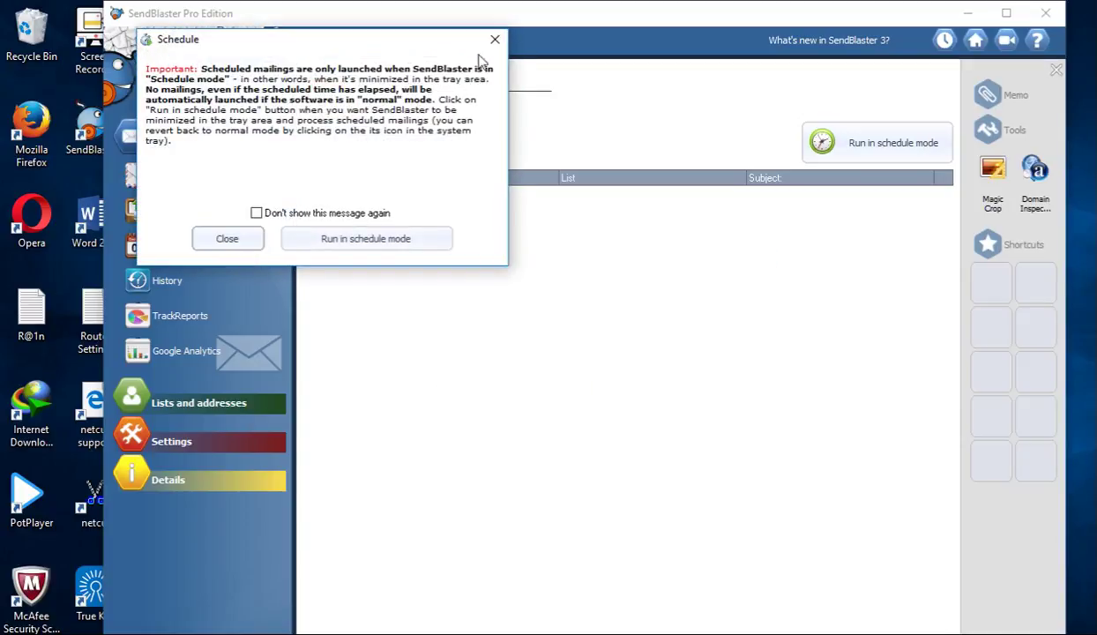
pyautogui.click(488, 42)
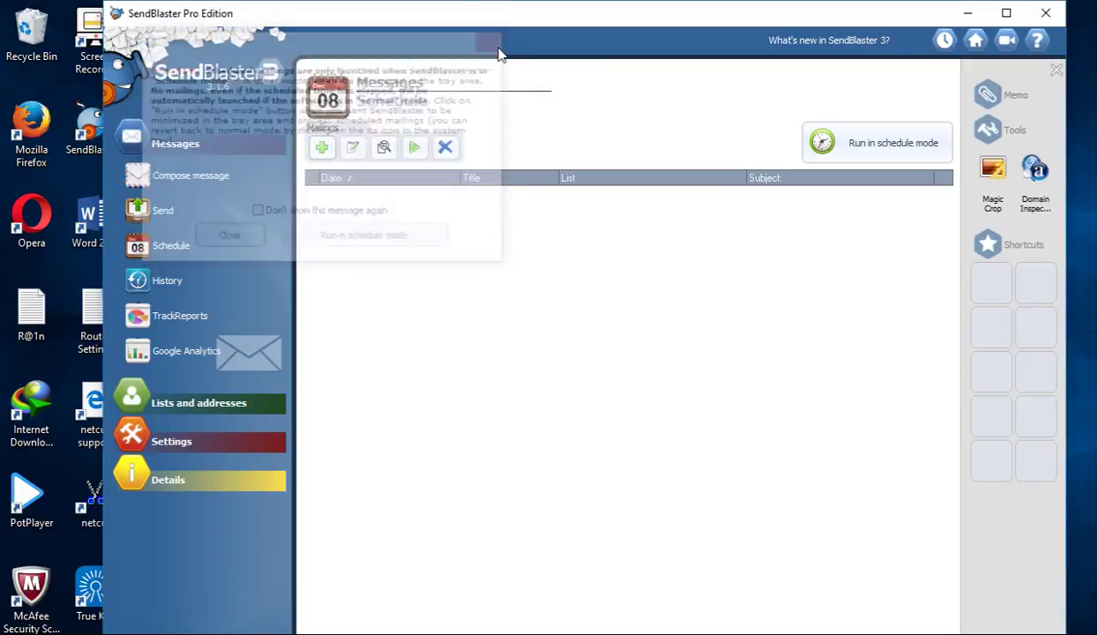
# Step: Review the history of sent mailings and the TrackReports and Google Analytics information pages
pyautogui.click(167, 281)
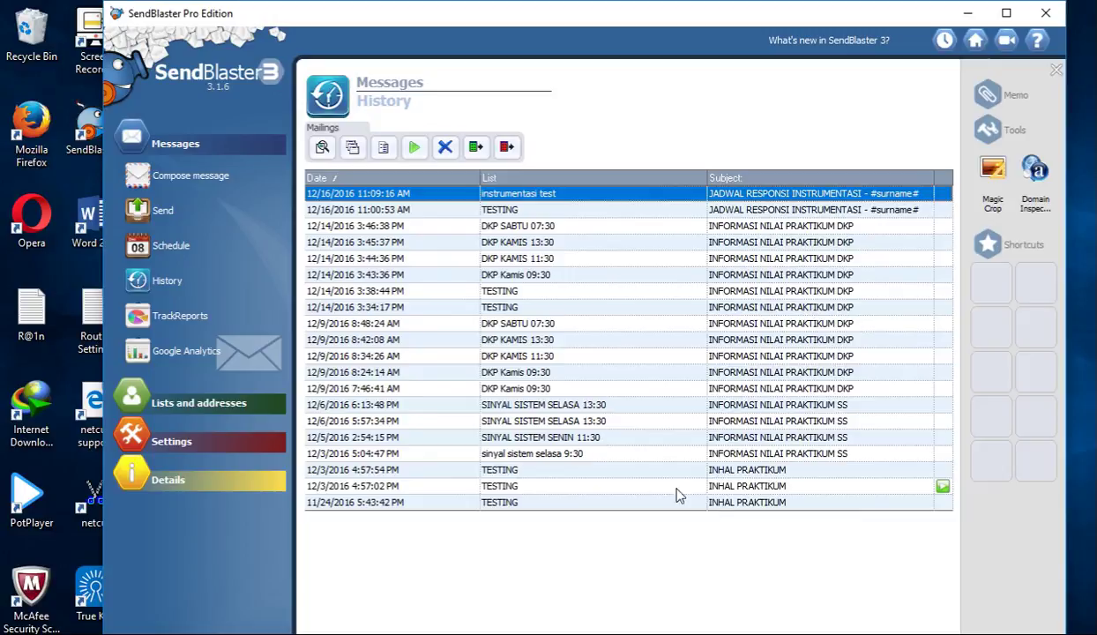
pyautogui.click(176, 316)
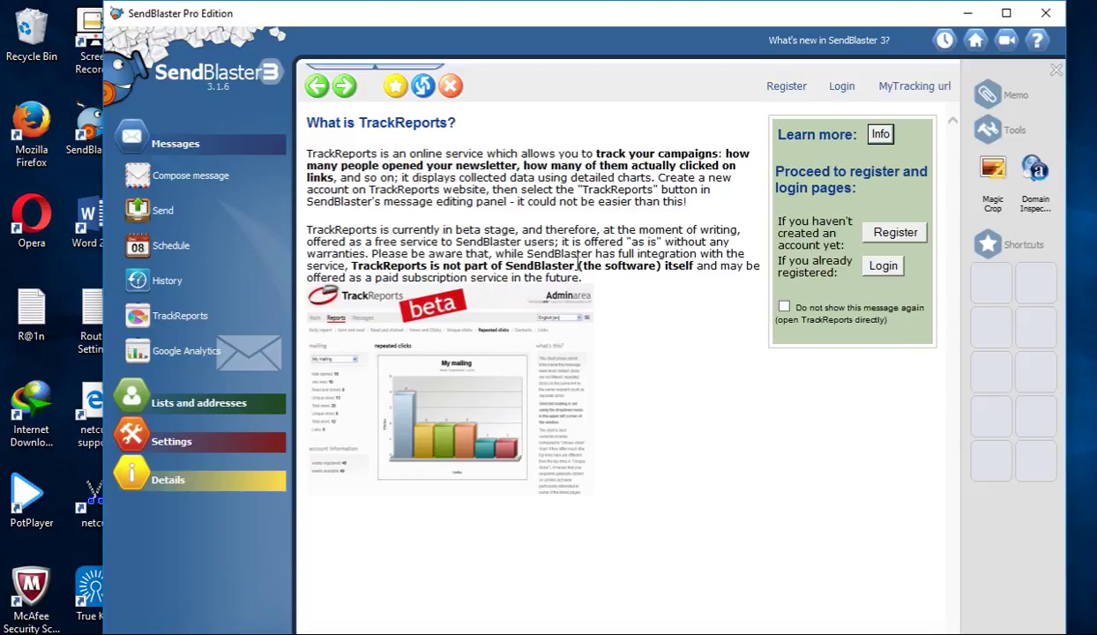
pyautogui.click(203, 357)
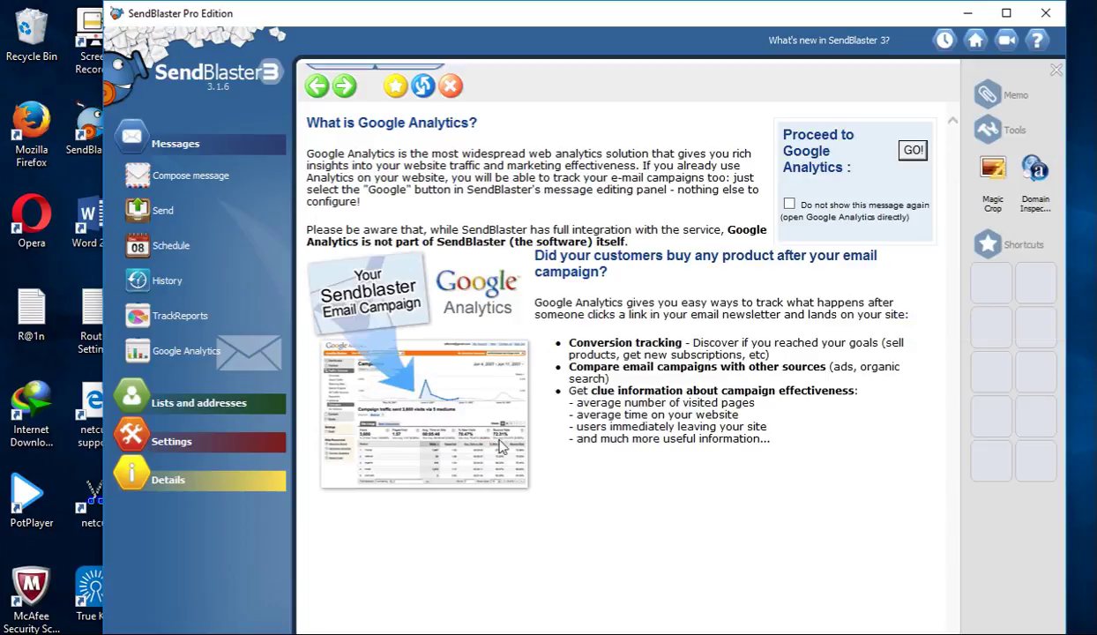
# Step: Examine the subscription management settings of the TESTING list
pyautogui.click(220, 411)
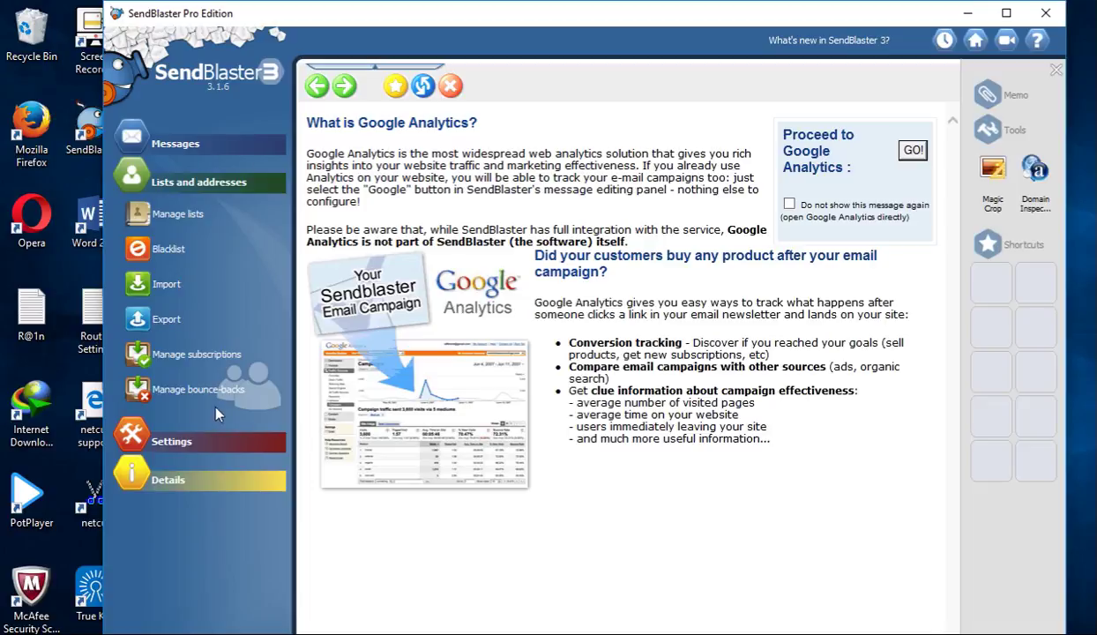
pyautogui.click(196, 355)
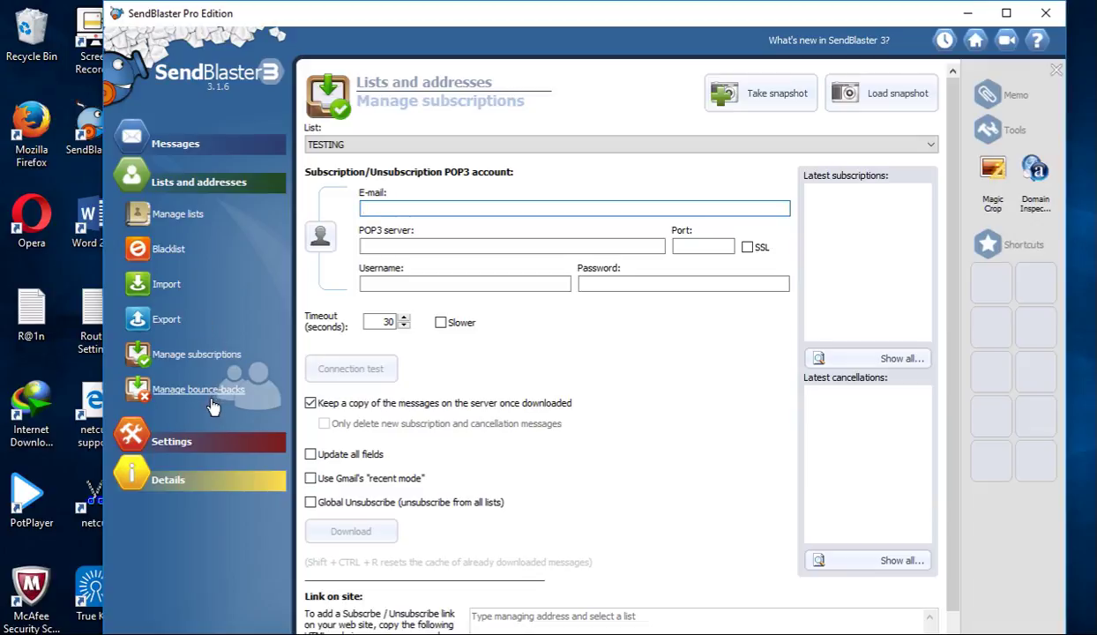
# Step: Examine the recipient field names defined in the field settings, including Surname, praktikum and the prak fields
pyautogui.click(196, 441)
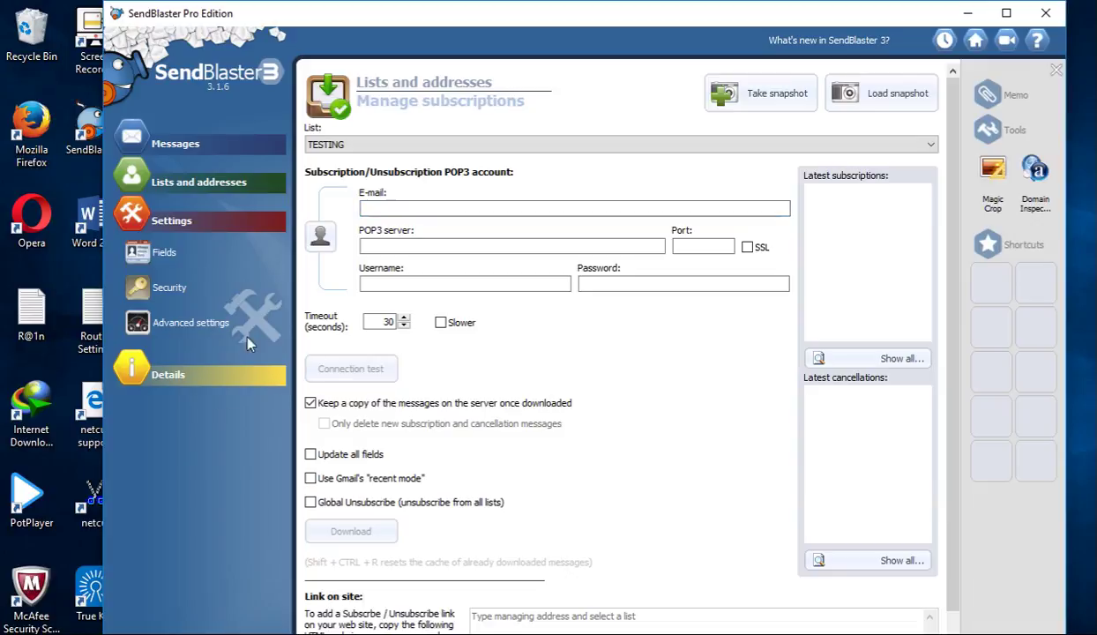
pyautogui.click(164, 252)
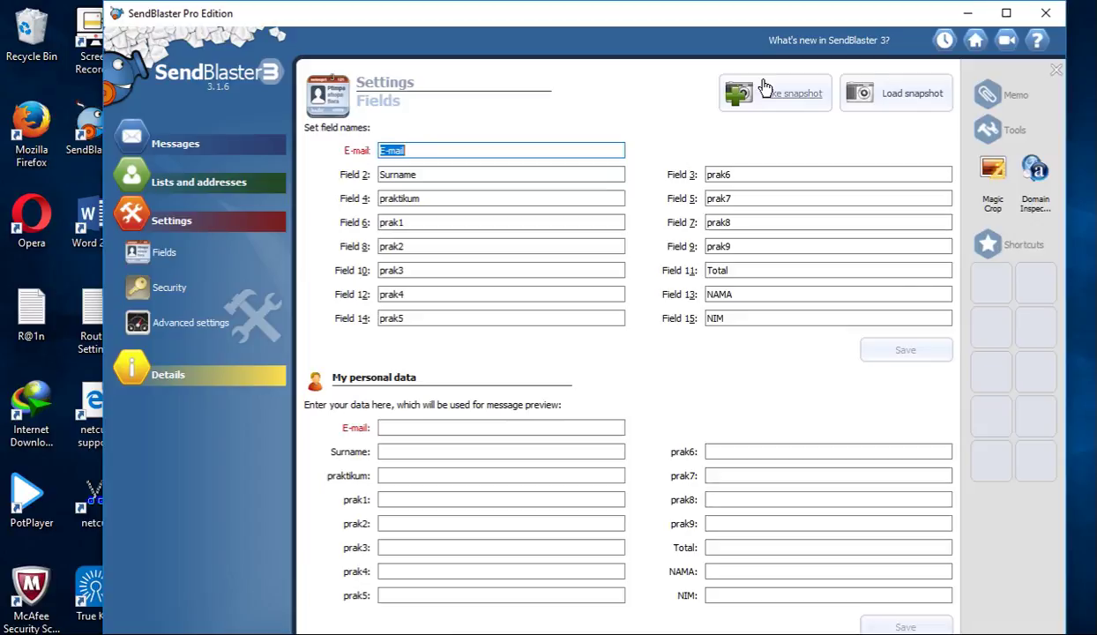
pyautogui.click(401, 201)
pyautogui.click(472, 173)
pyautogui.click(478, 220)
pyautogui.click(480, 268)
pyautogui.click(480, 247)
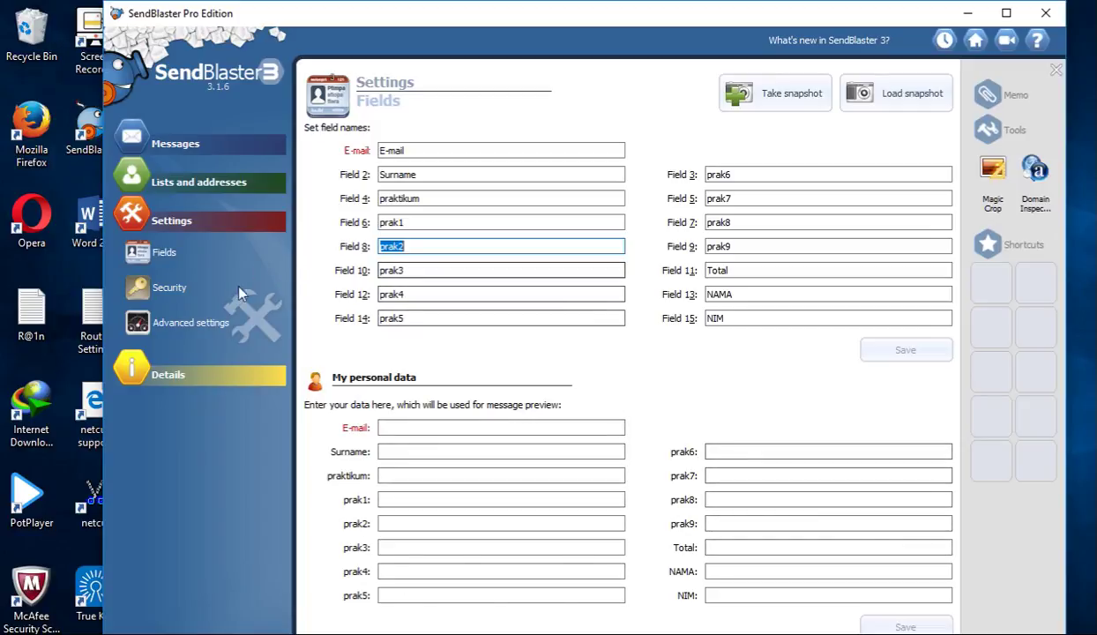
# Step: View the security settings for changing the program password, repositioning the window
pyautogui.click(168, 287)
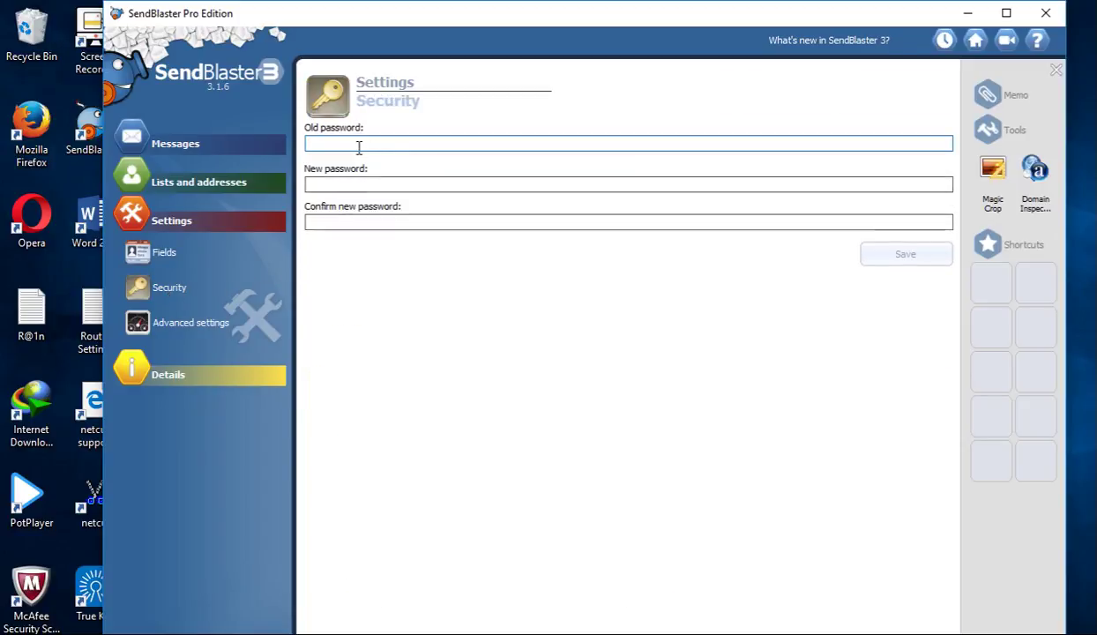
pyautogui.moveTo(490, 18); pyautogui.dragTo(501, 30)
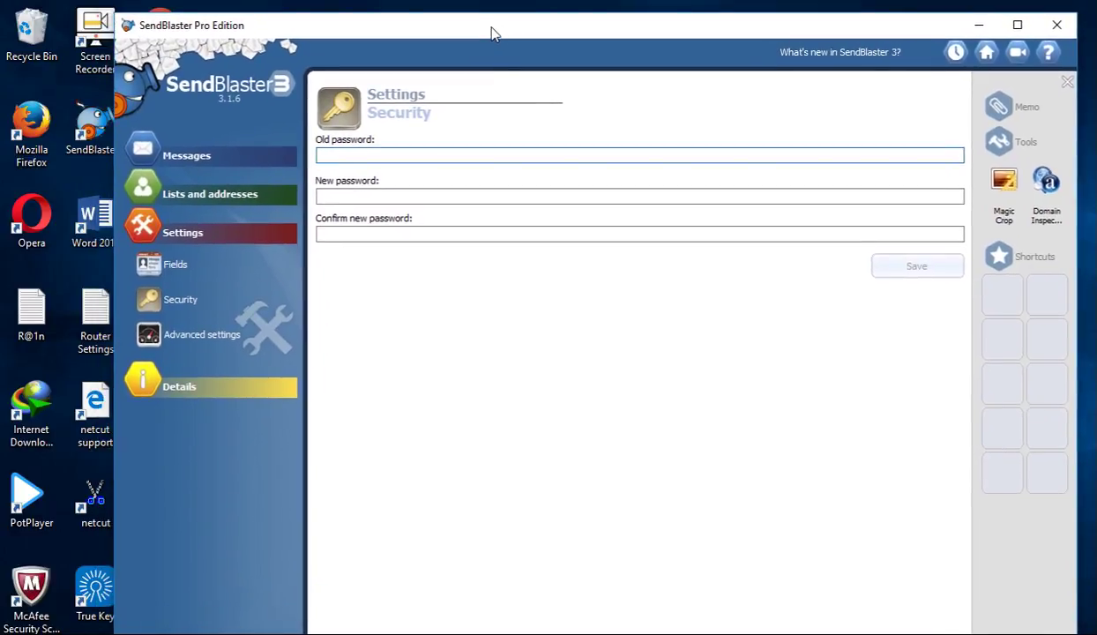
pyautogui.moveTo(492, 33); pyautogui.dragTo(452, 26)
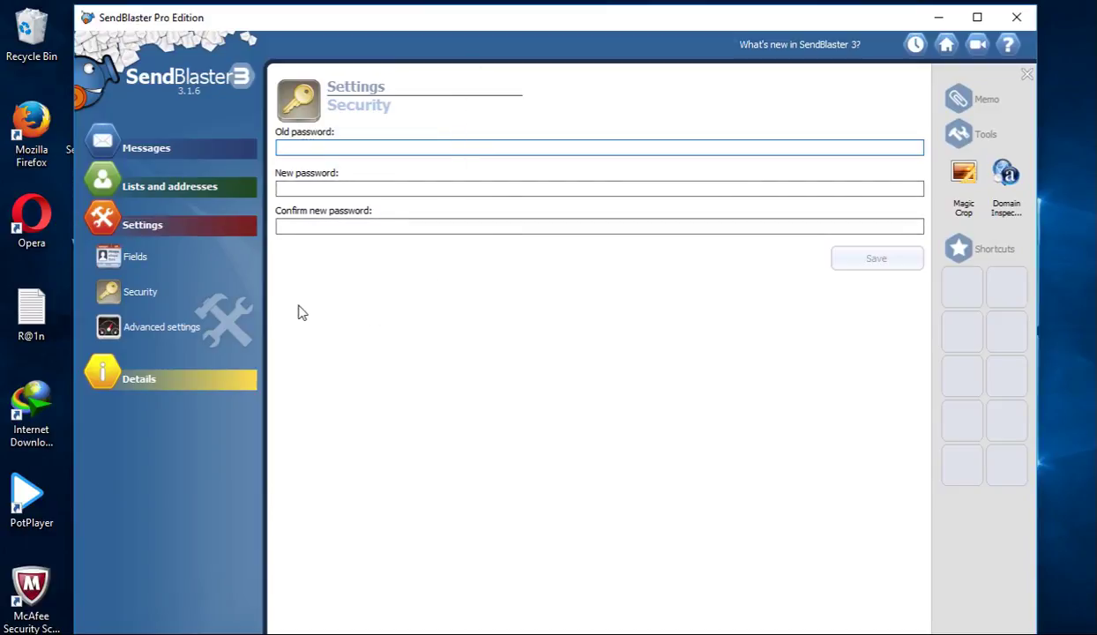
# Step: Examine the advanced settings from the interface options through to the database and licence information
pyautogui.click(172, 331)
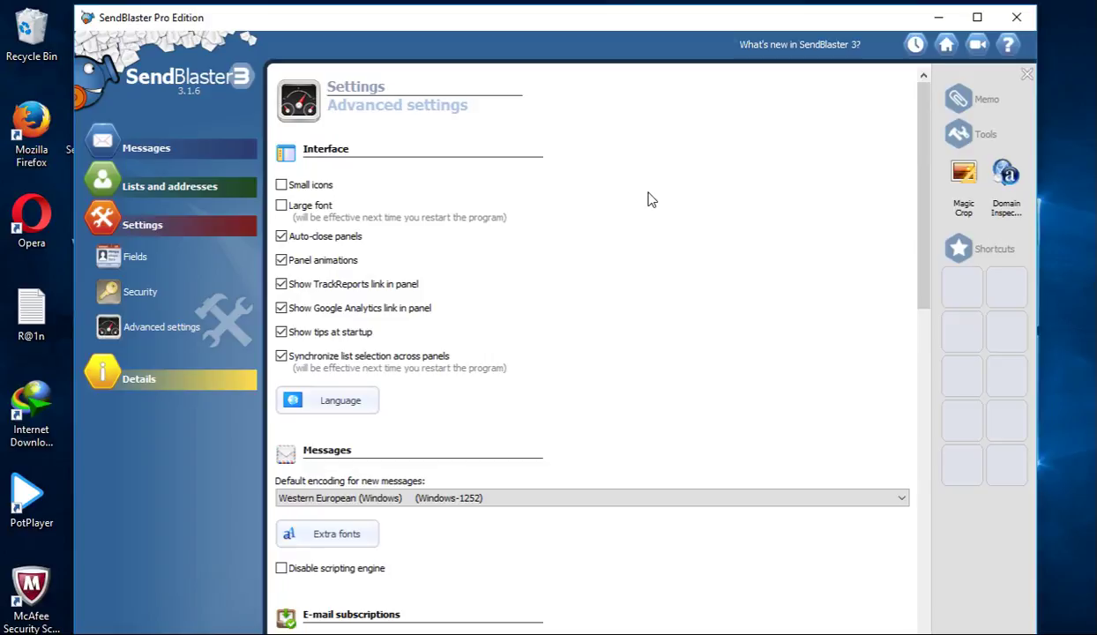
pyautogui.moveTo(925, 130); pyautogui.dragTo(861, 471)
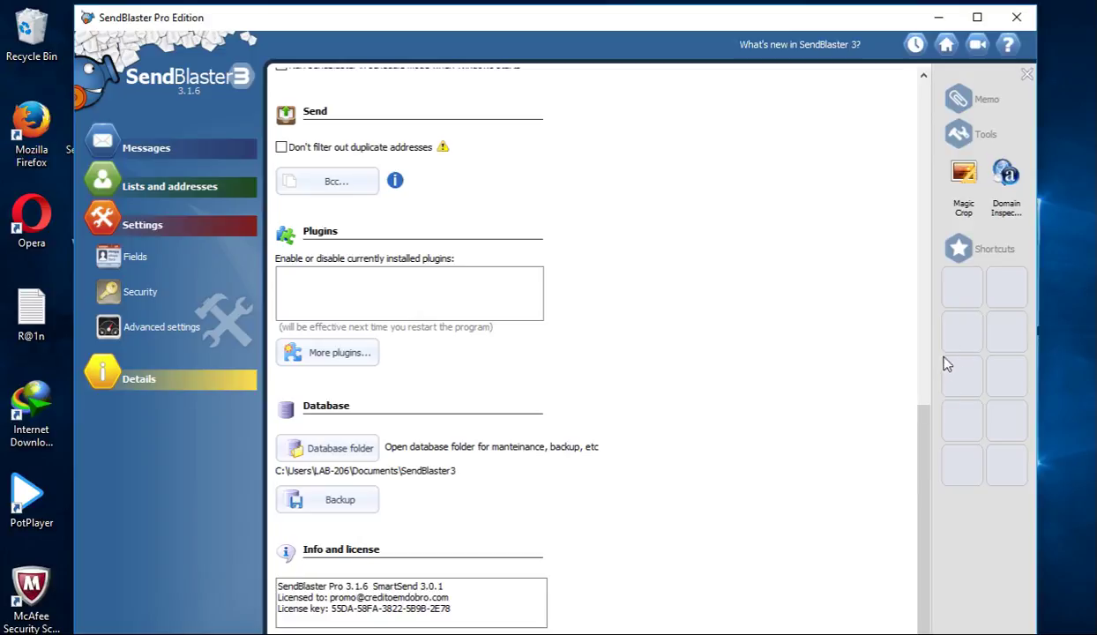
pyautogui.moveTo(919, 480); pyautogui.dragTo(921, 444)
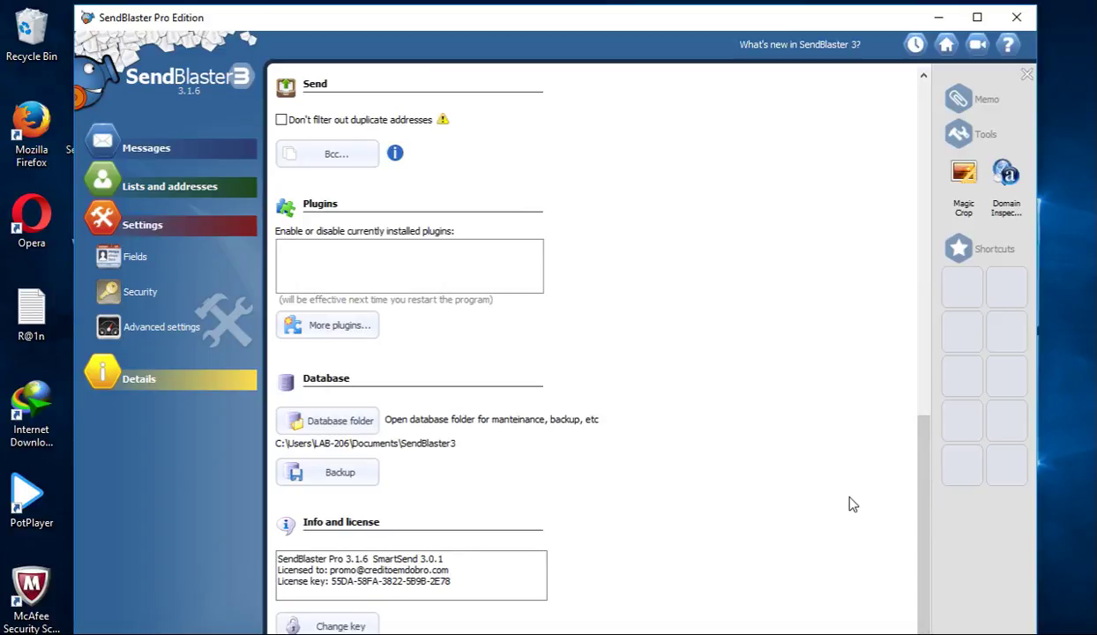
pyautogui.click(344, 625)
# Step: Expand the Details section
pyautogui.click(141, 379)
pyautogui.click(147, 385)
pyautogui.click(148, 385)
pyautogui.click(149, 385)
pyautogui.click(148, 385)
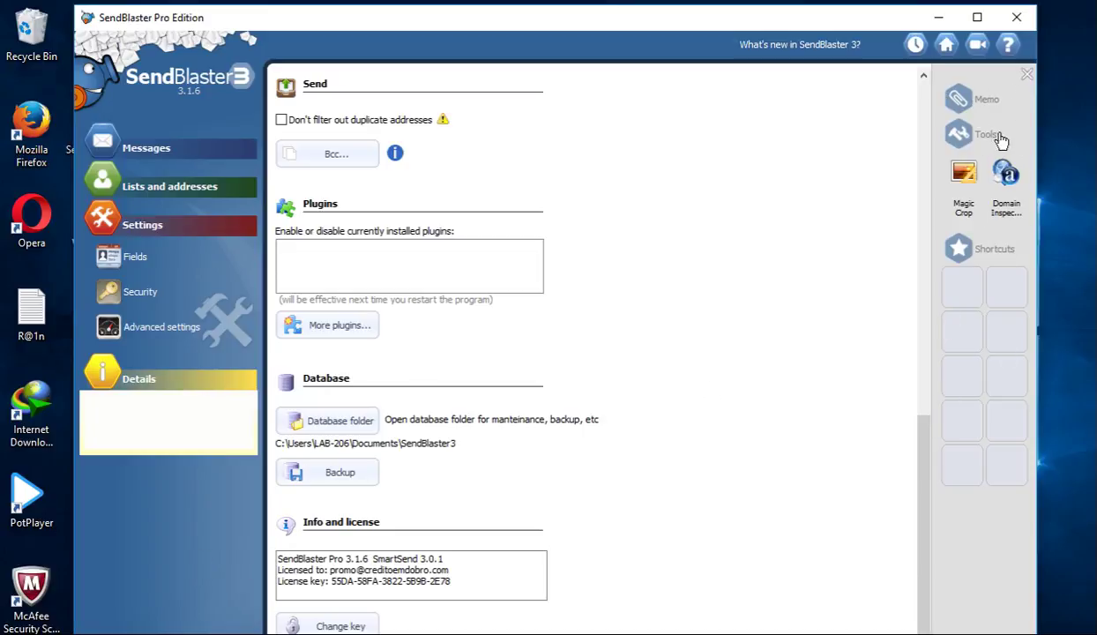
# Step: Expand the Memo note area and collapse the Tools group, repositioning the window
pyautogui.click(936, 99)
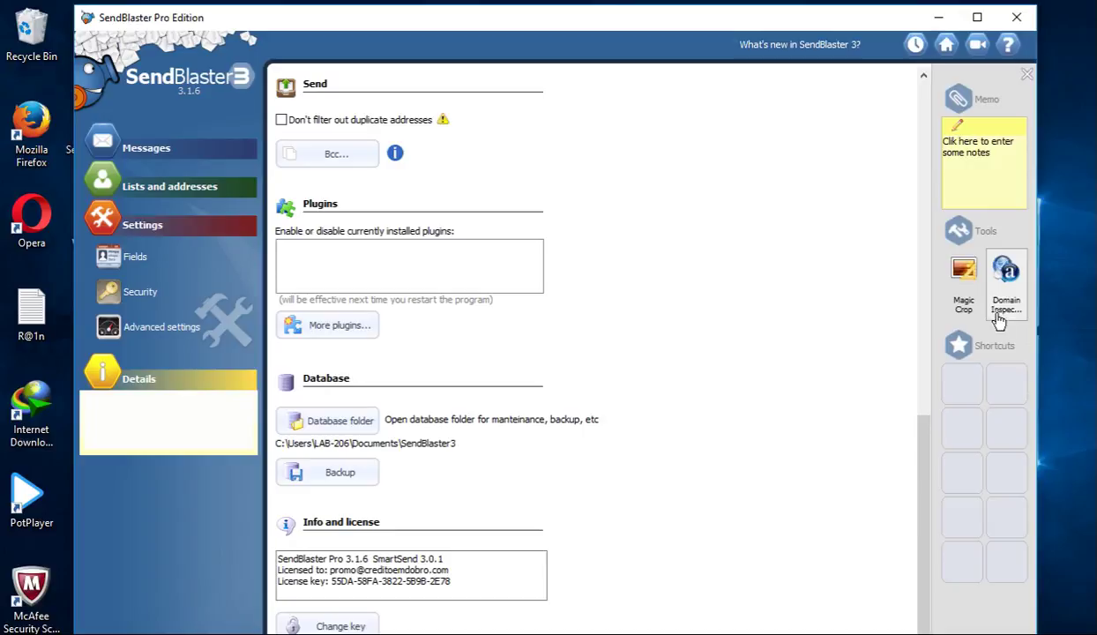
pyautogui.click(954, 232)
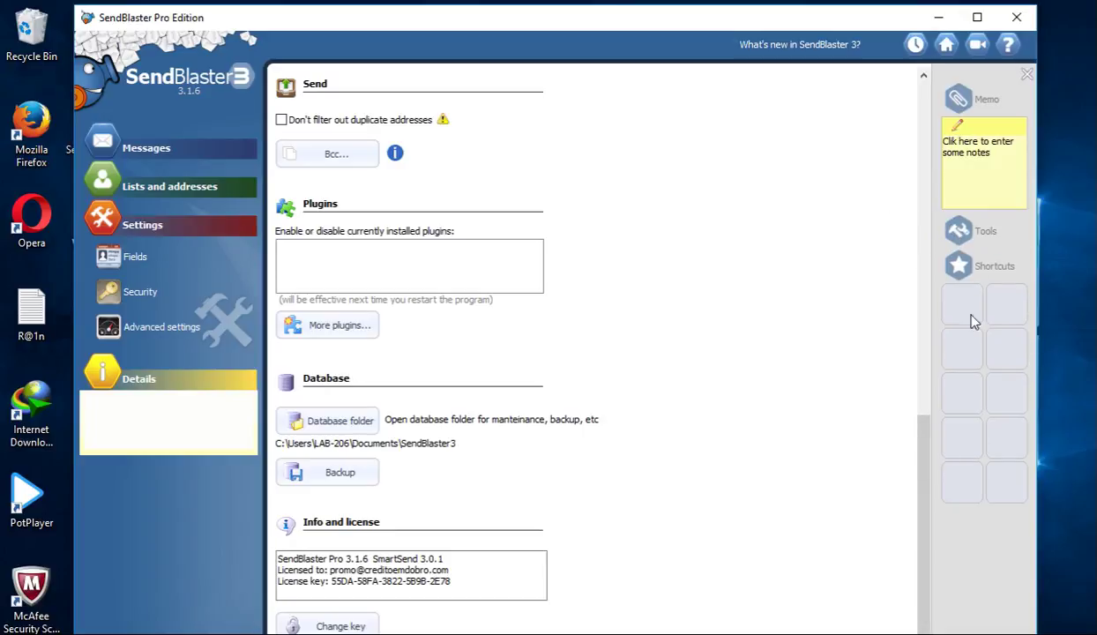
pyautogui.click(941, 140)
pyautogui.moveTo(422, 29); pyautogui.dragTo(454, 5)
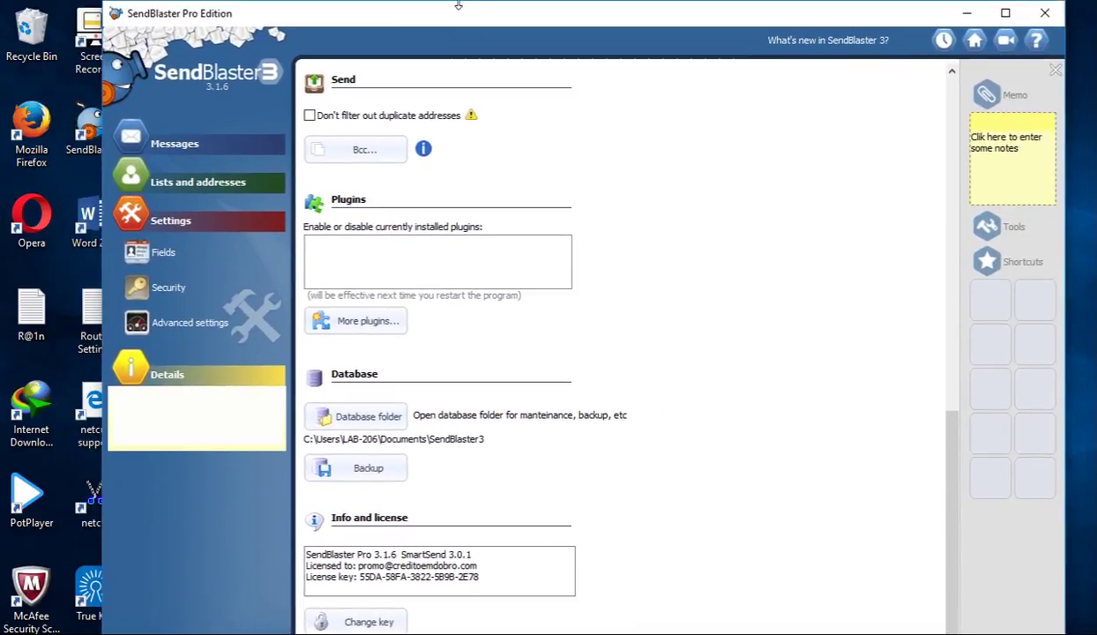